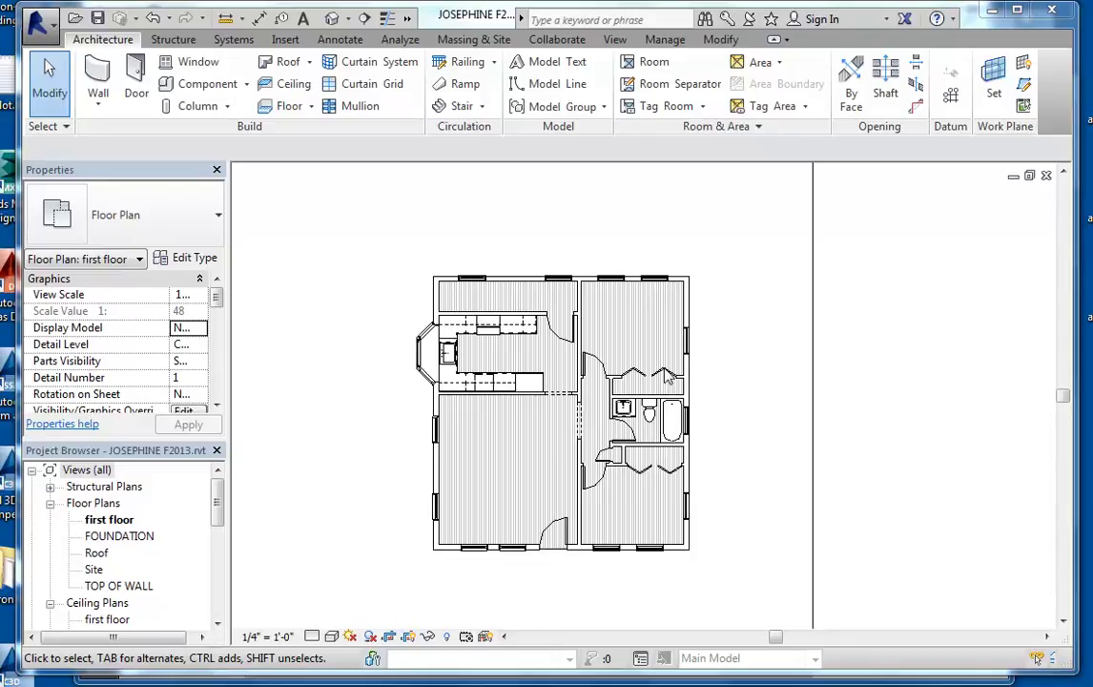
Step: Select the first-floor floor and enter its boundary sketch, zoomed on the upper rooms
click(615, 331)
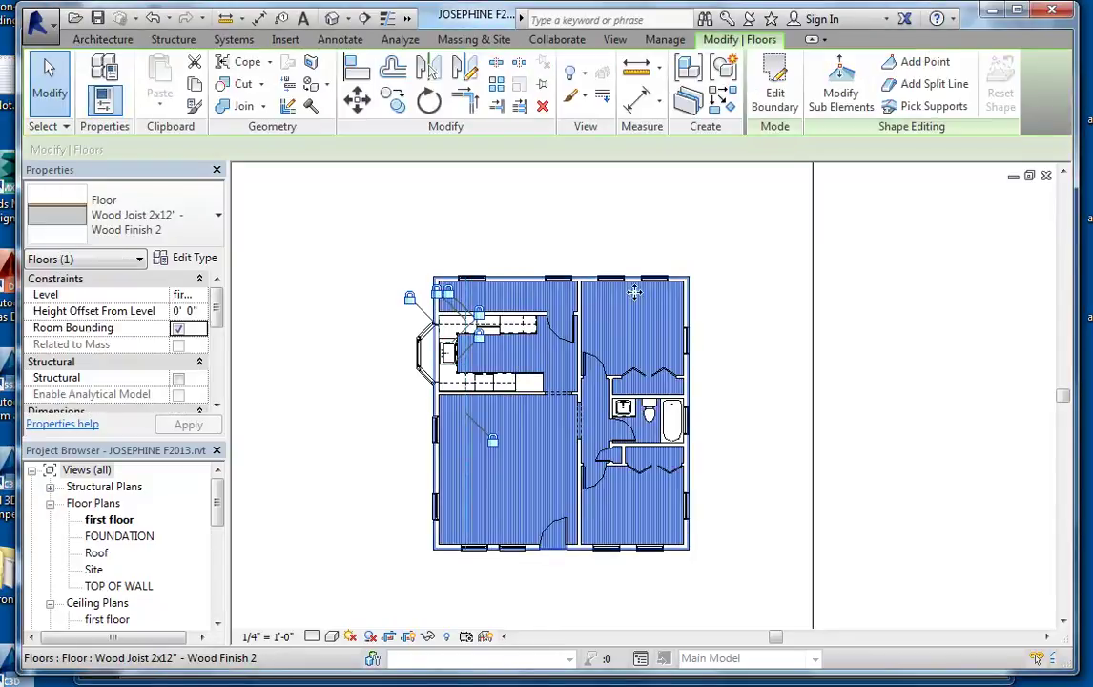
click(775, 100)
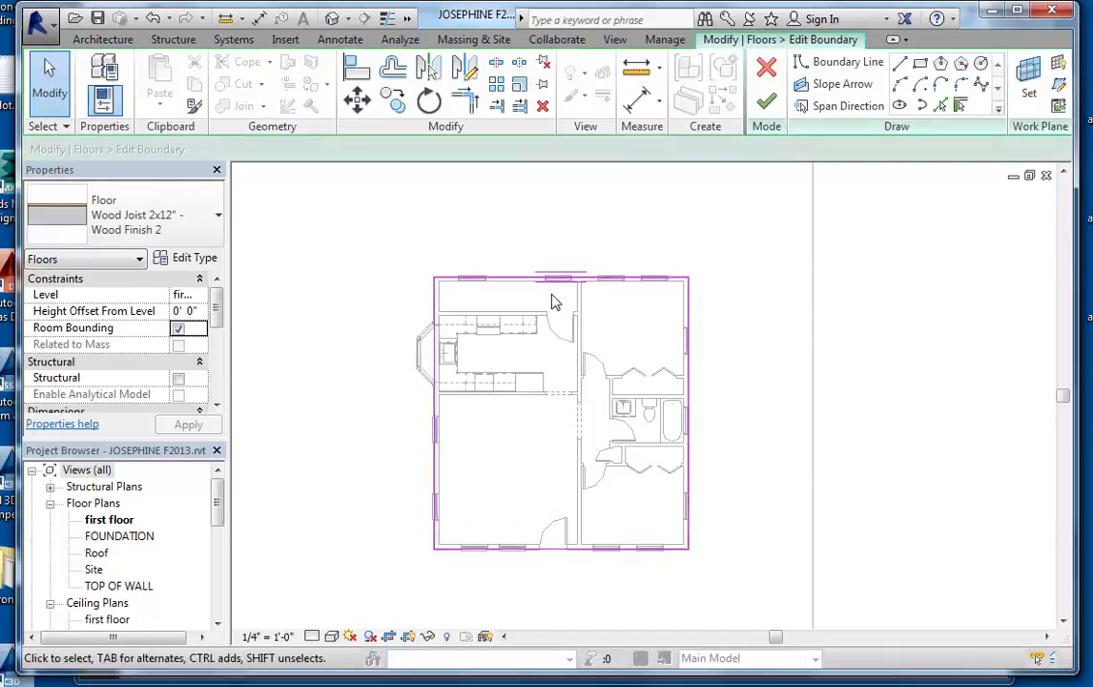
scroll(529, 340, up, 4)
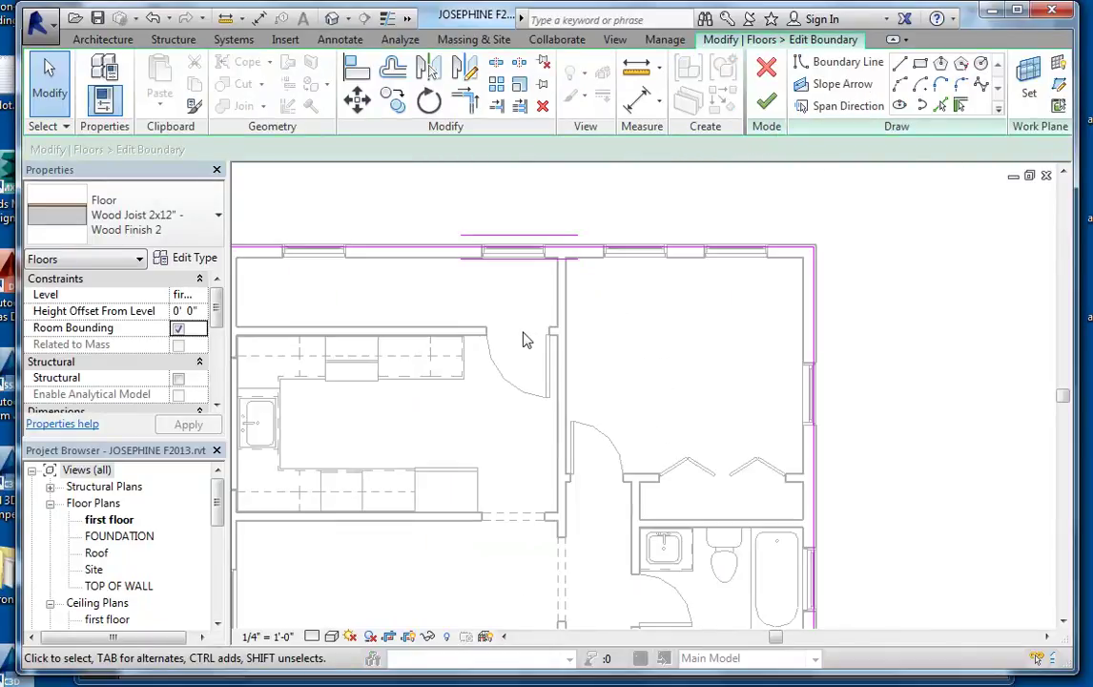
middle_drag(527, 333, 685, 356)
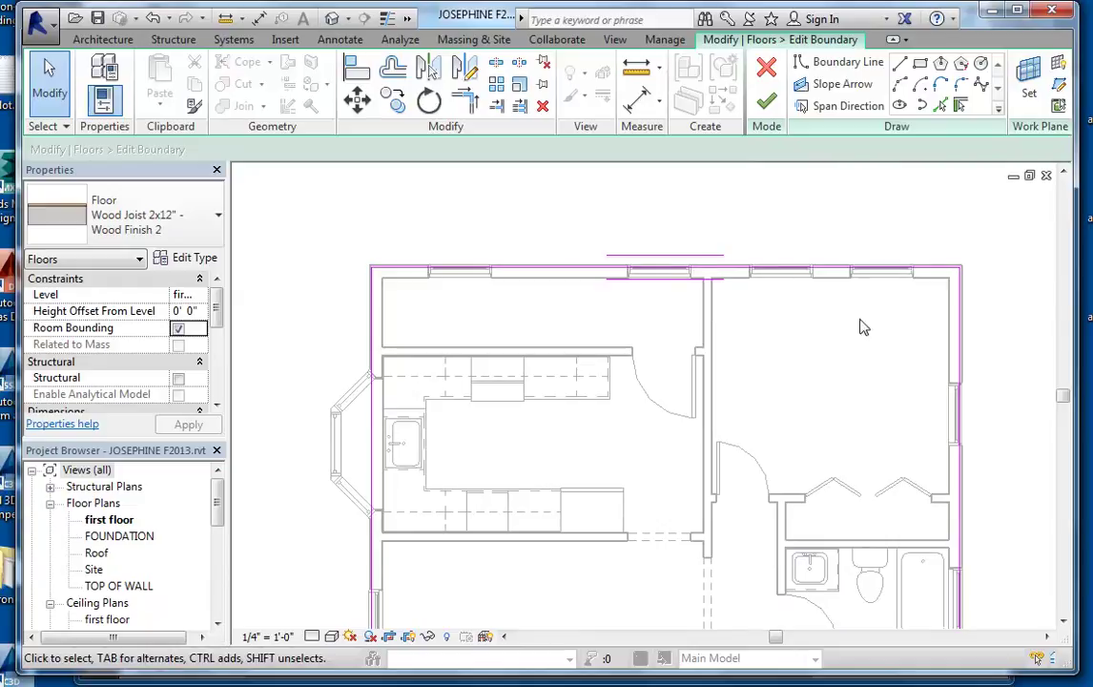
Step: Pick the kitchen's top wall and the central wall as new boundary lines
click(961, 107)
click(599, 352)
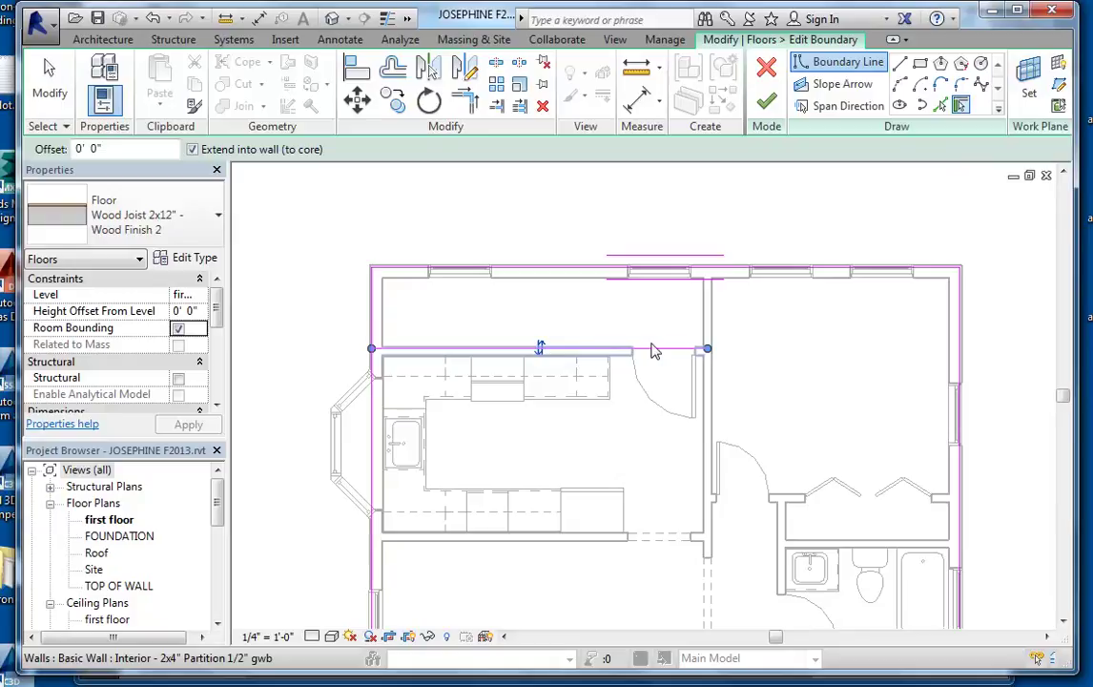
click(706, 320)
middle_drag(722, 334, 720, 407)
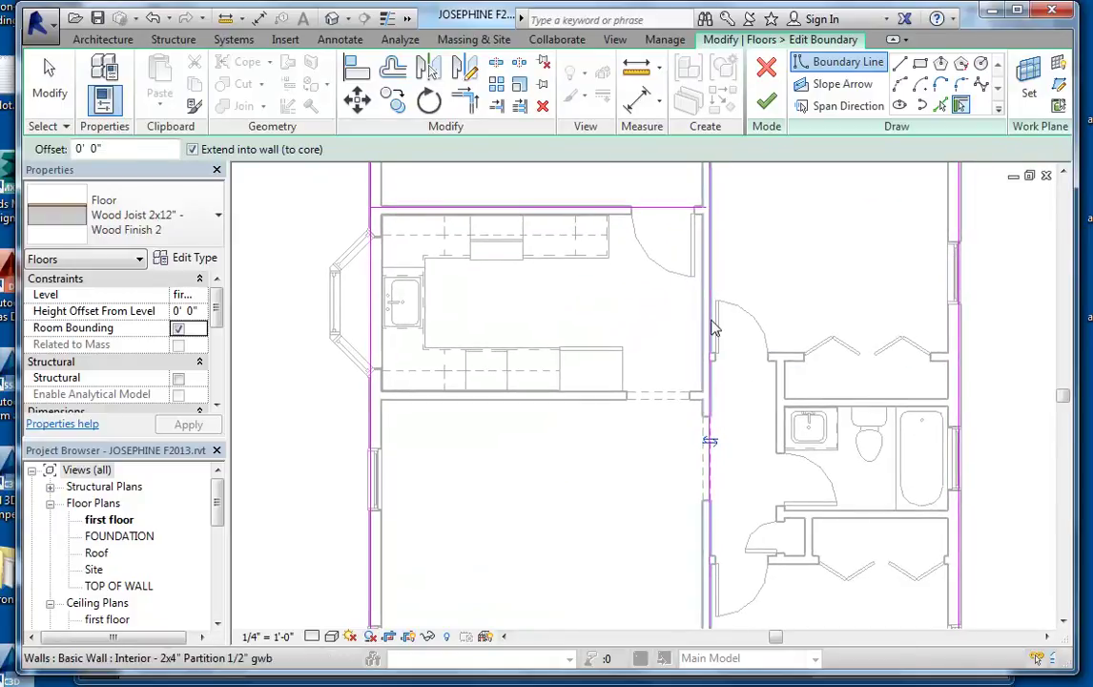
middle_drag(762, 343, 763, 414)
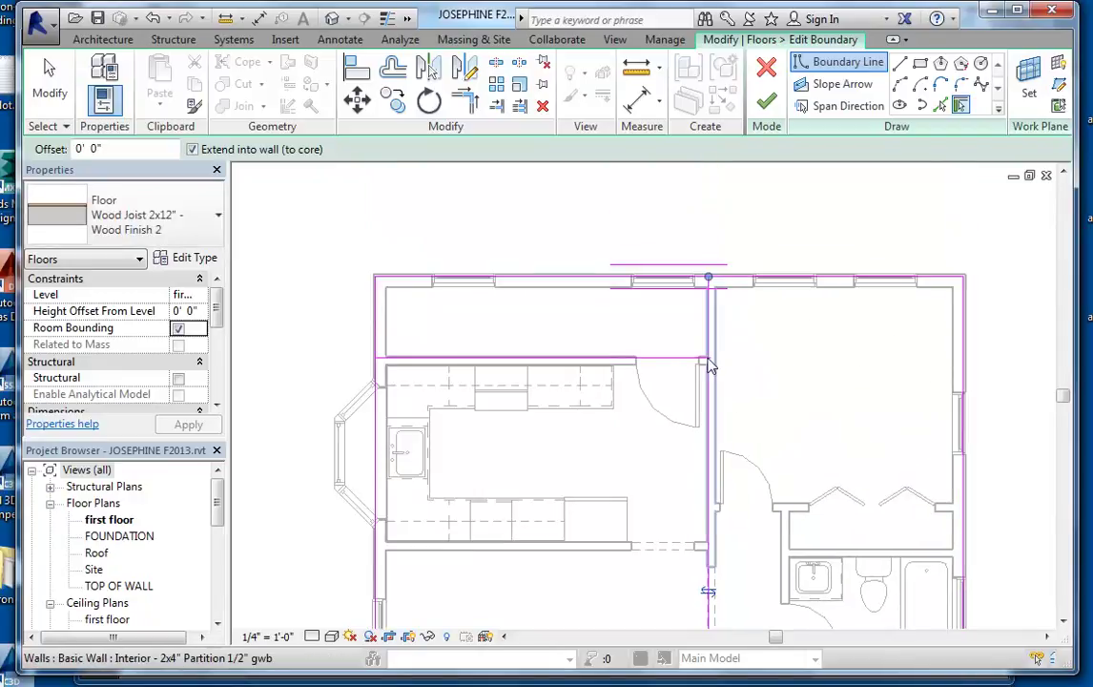
Step: Trim the horizontal, central and left boundary lines into corners around the kitchen strip
click(464, 99)
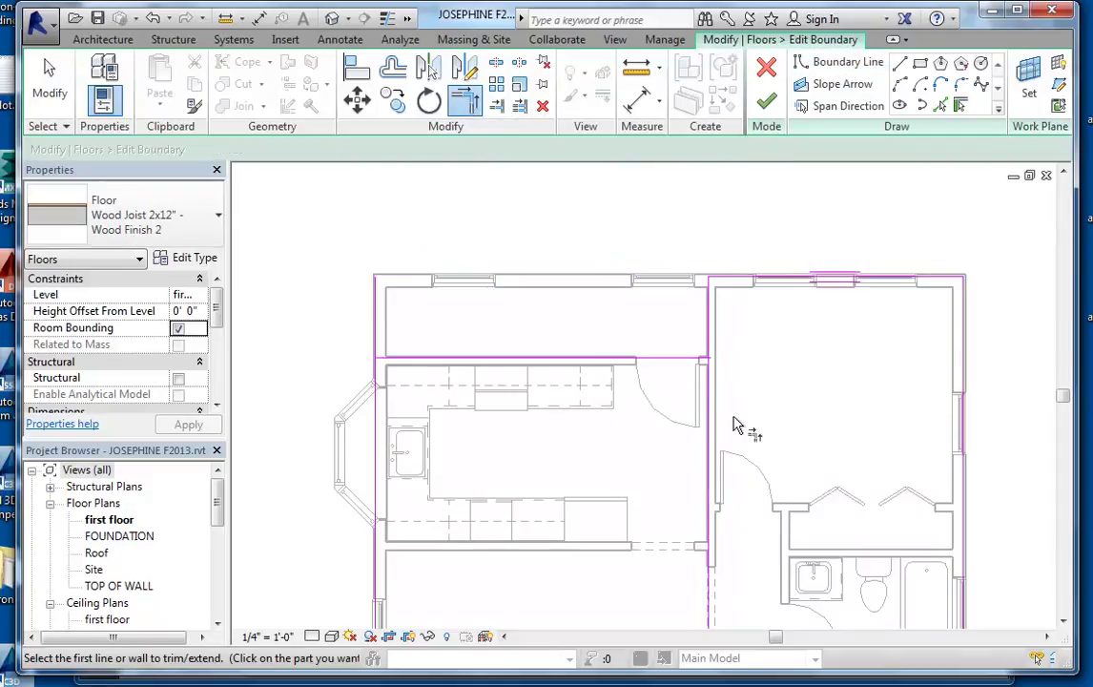
click(684, 360)
click(713, 336)
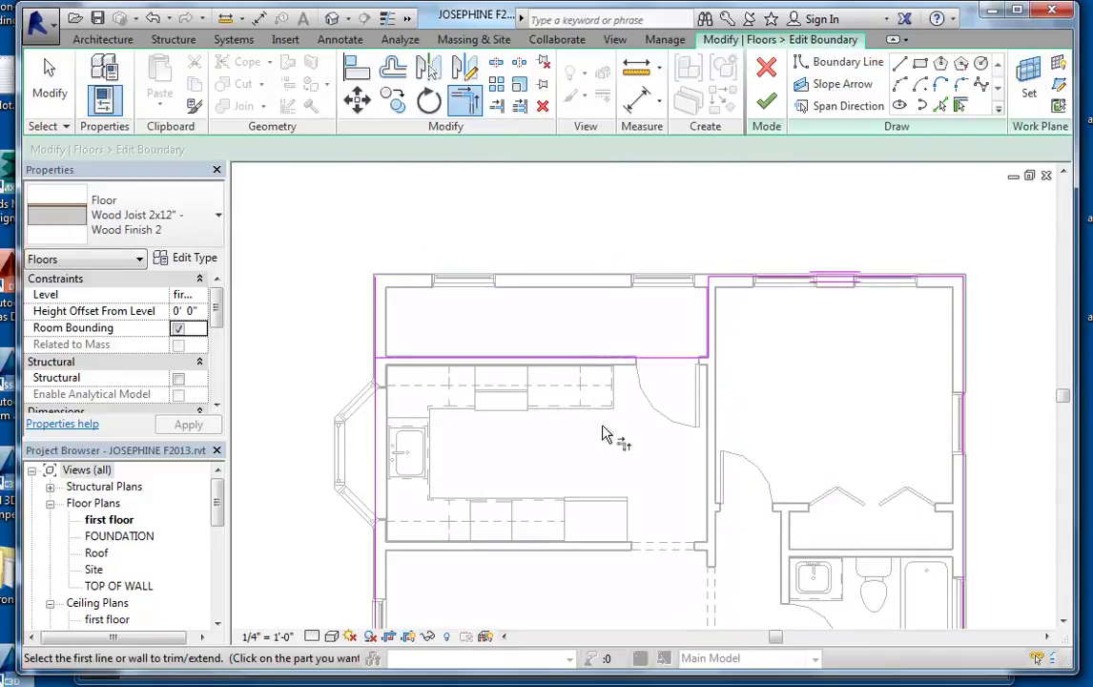
click(379, 395)
middle_drag(804, 422, 763, 383)
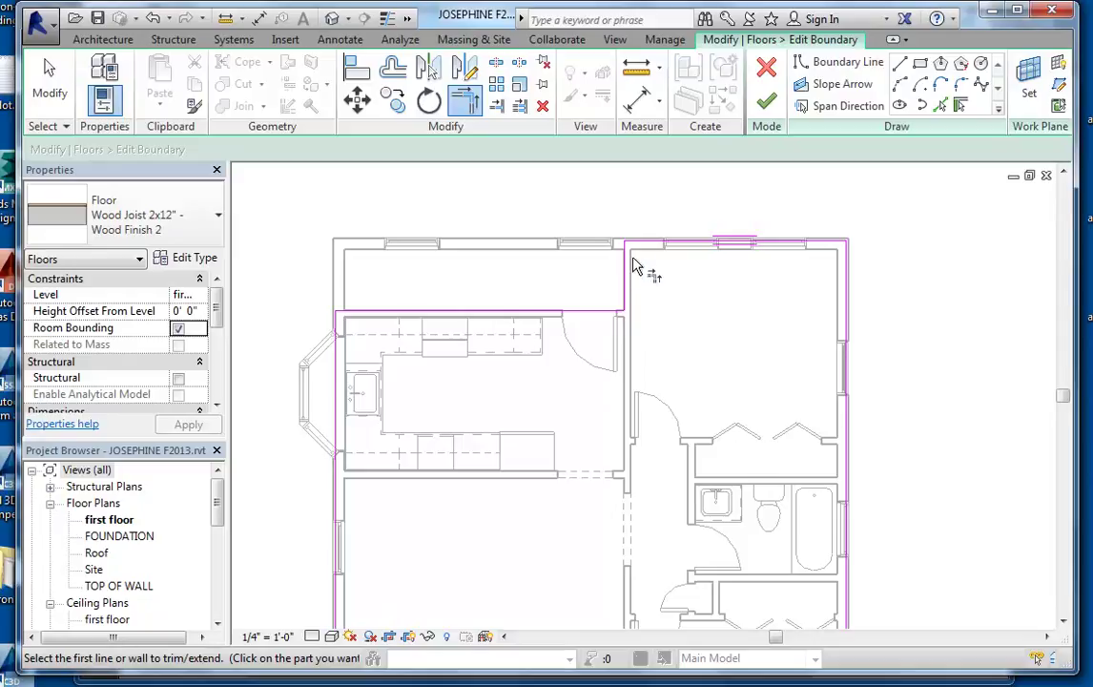
click(767, 104)
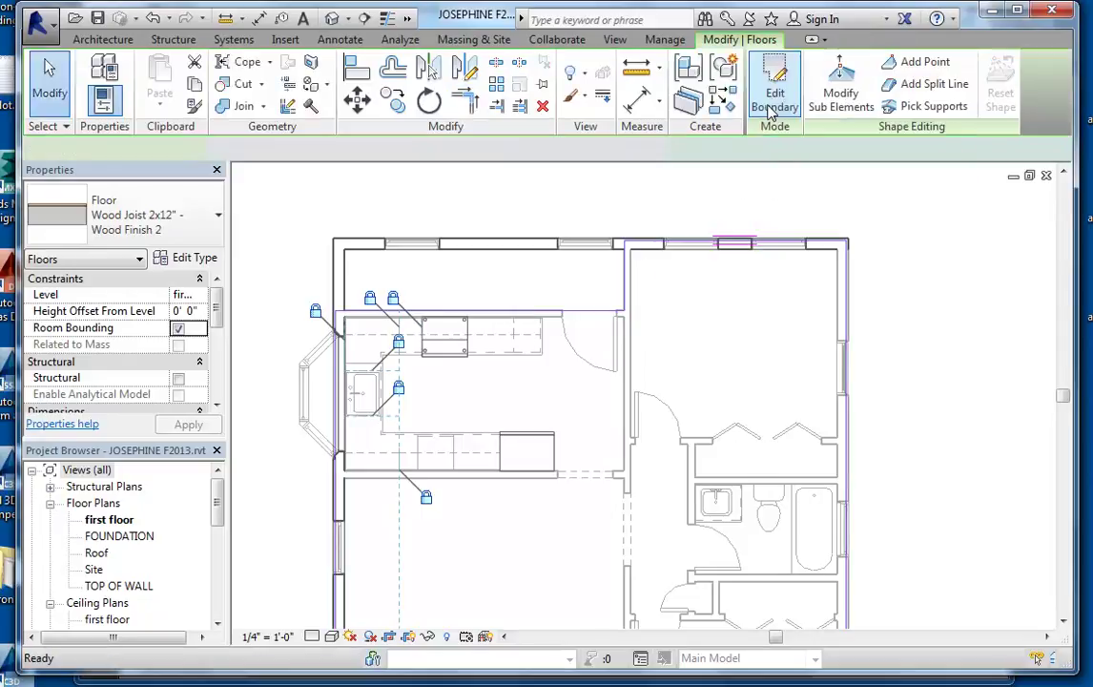
click(945, 264)
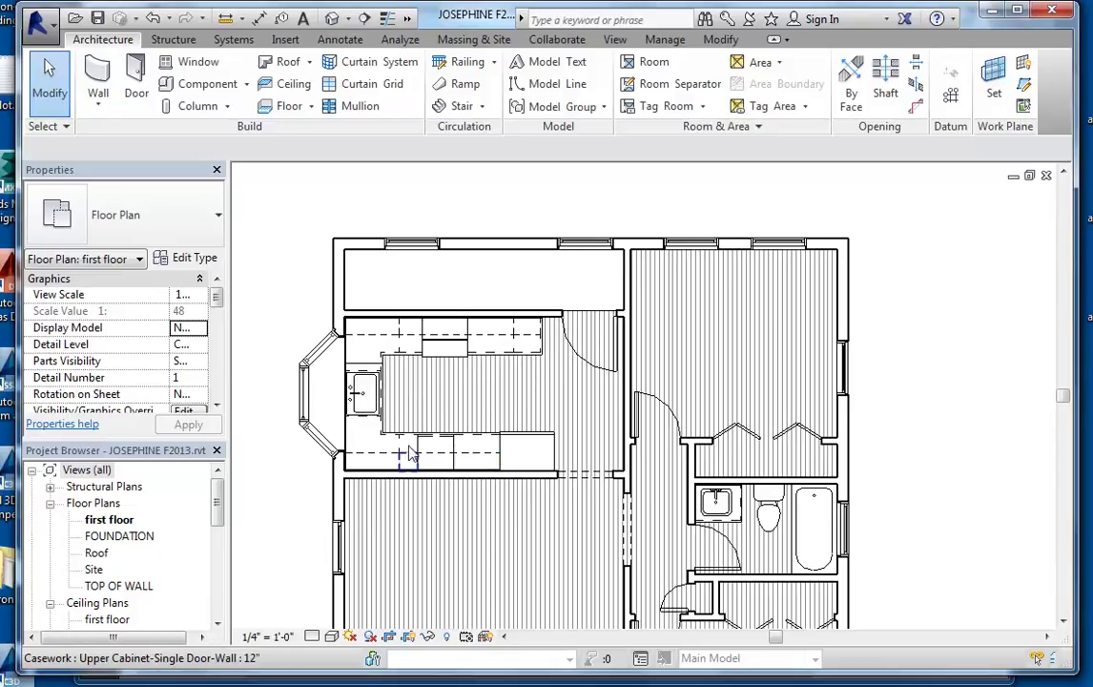
Step: Open the FOUNDATION floor plan and centre the whole plan in view
click(124, 538)
double_click(122, 536)
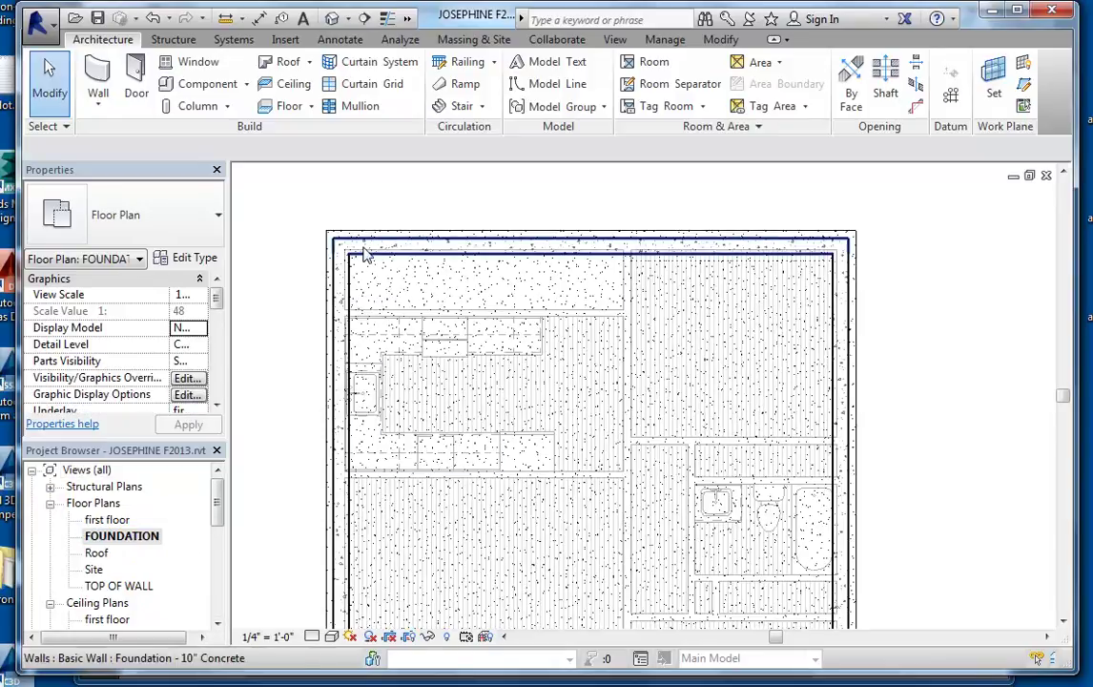
scroll(397, 297, up, 2)
scroll(647, 354, up, 2)
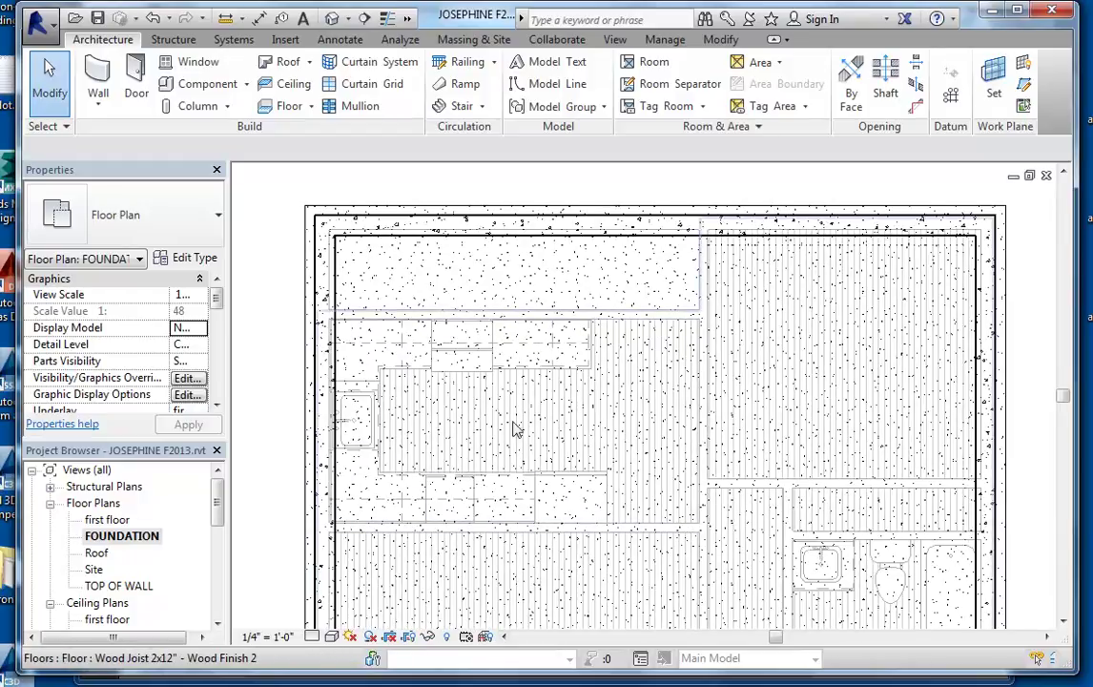
middle_drag(549, 506, 598, 434)
scroll(495, 446, down, 2)
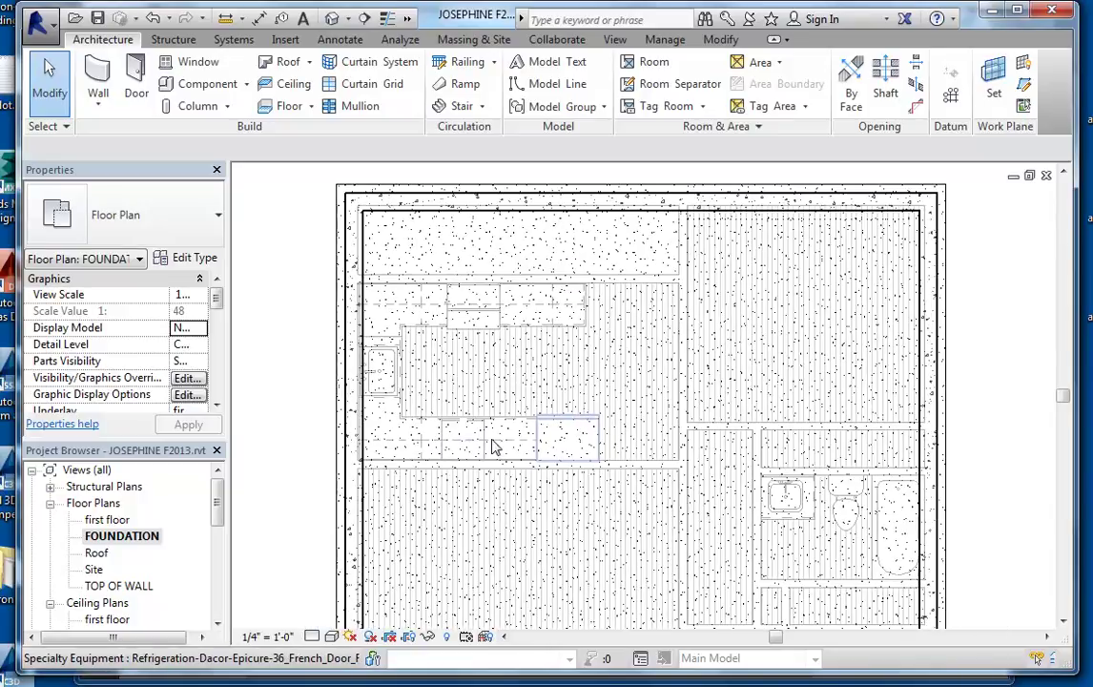
Step: Select FOUNDATION again and widen the Properties panel so values read in full
click(119, 537)
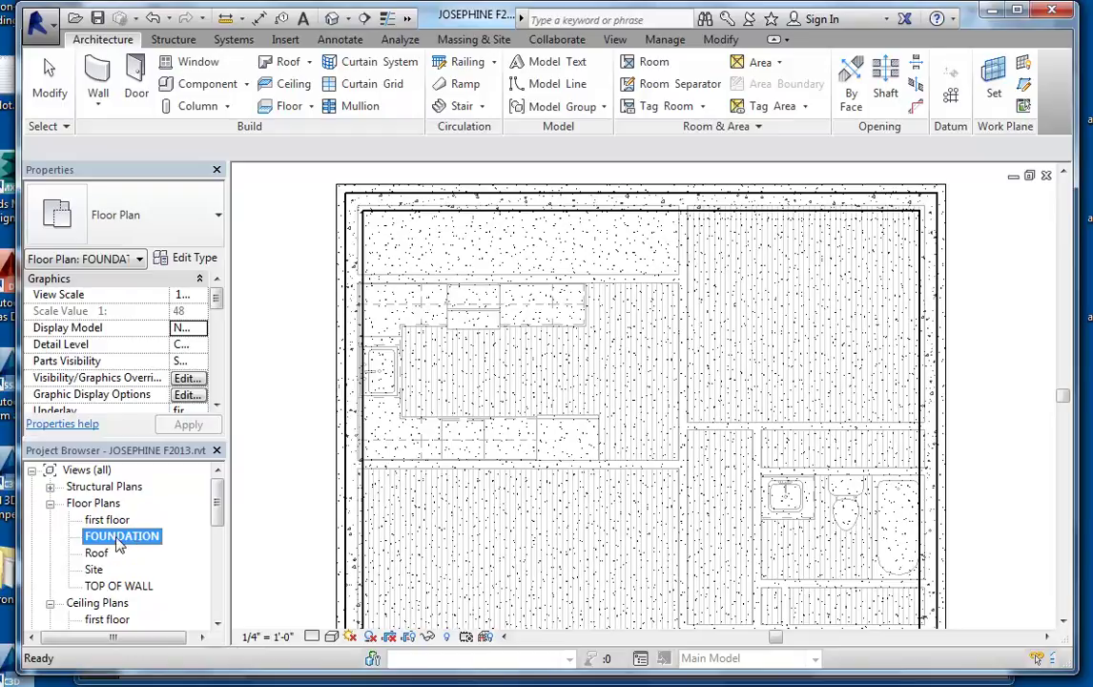
click(216, 301)
mouse_move(219, 299)
mouse_down()
mouse_move(217, 313)
mouse_move(217, 284)
mouse_move(216, 312)
mouse_up()
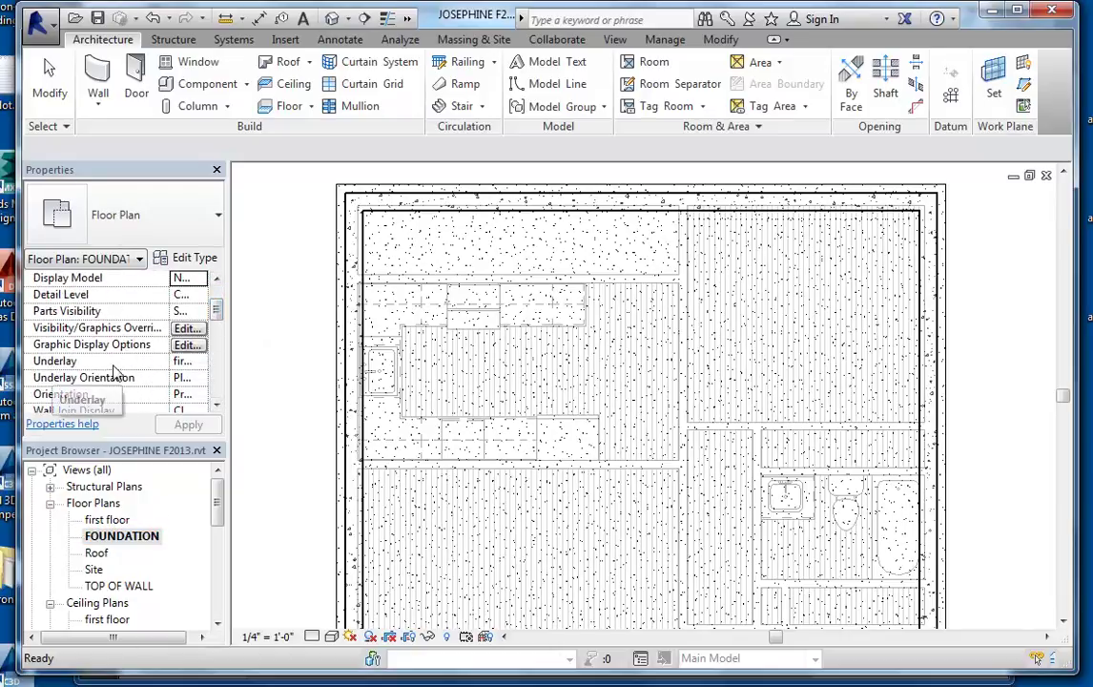
drag(227, 361, 277, 363)
drag(212, 305, 170, 310)
Step: Set the FOUNDATION plan's underlay to first floor and apply it
click(253, 363)
click(202, 419)
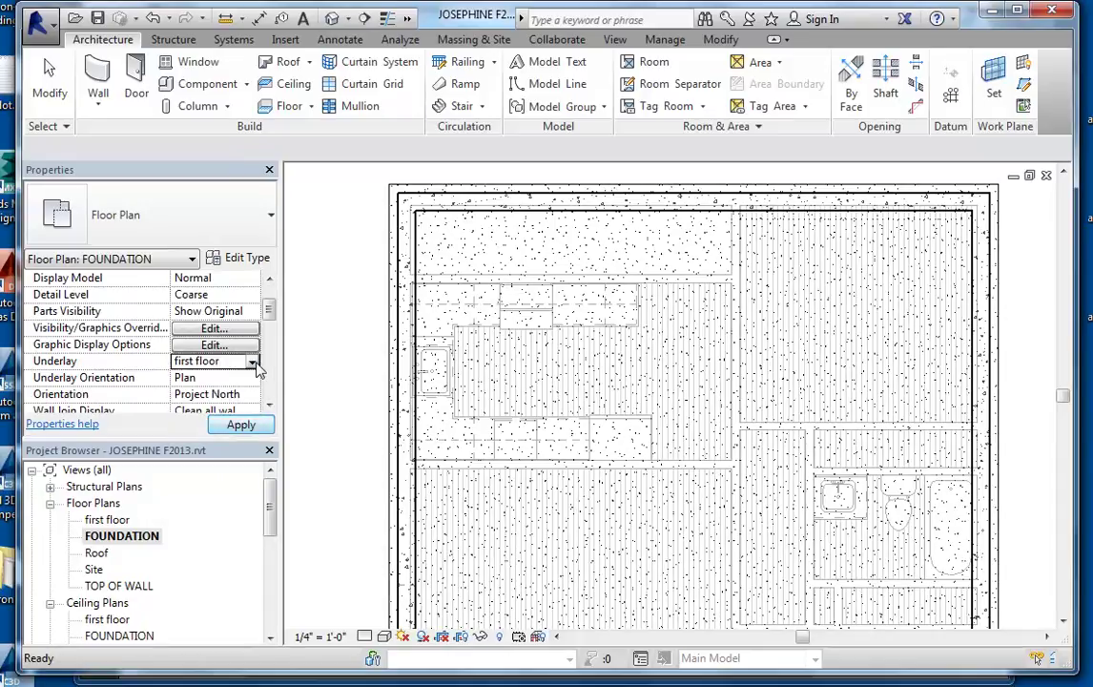
click(252, 360)
click(195, 376)
click(248, 424)
click(252, 363)
click(252, 363)
click(253, 364)
click(193, 420)
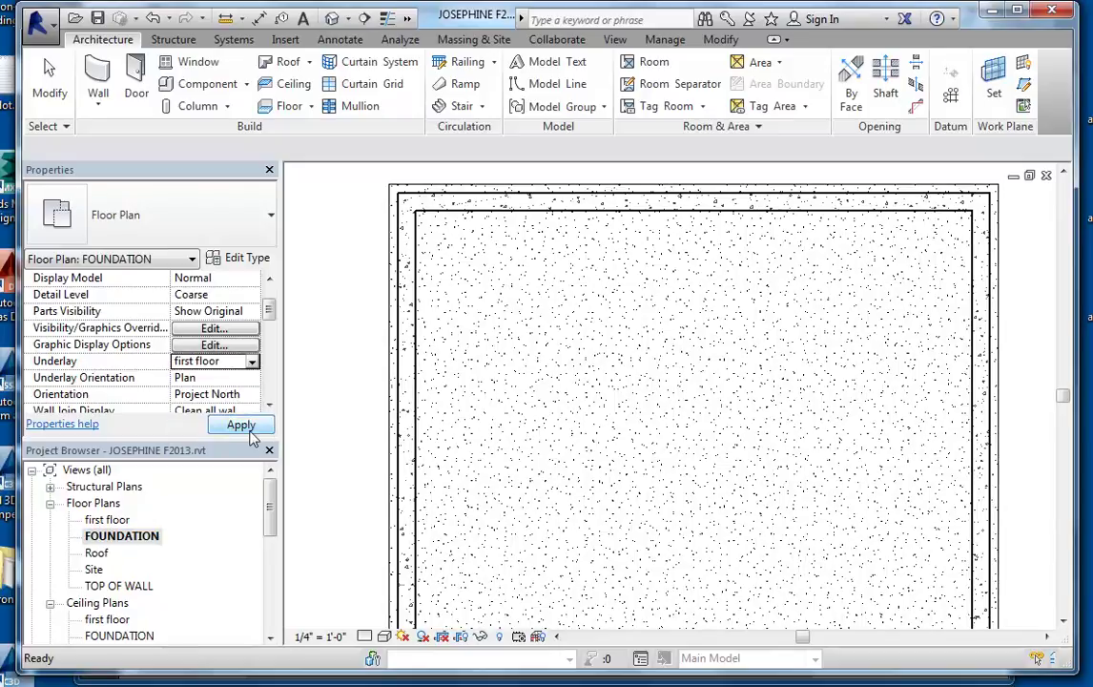
click(243, 424)
click(361, 378)
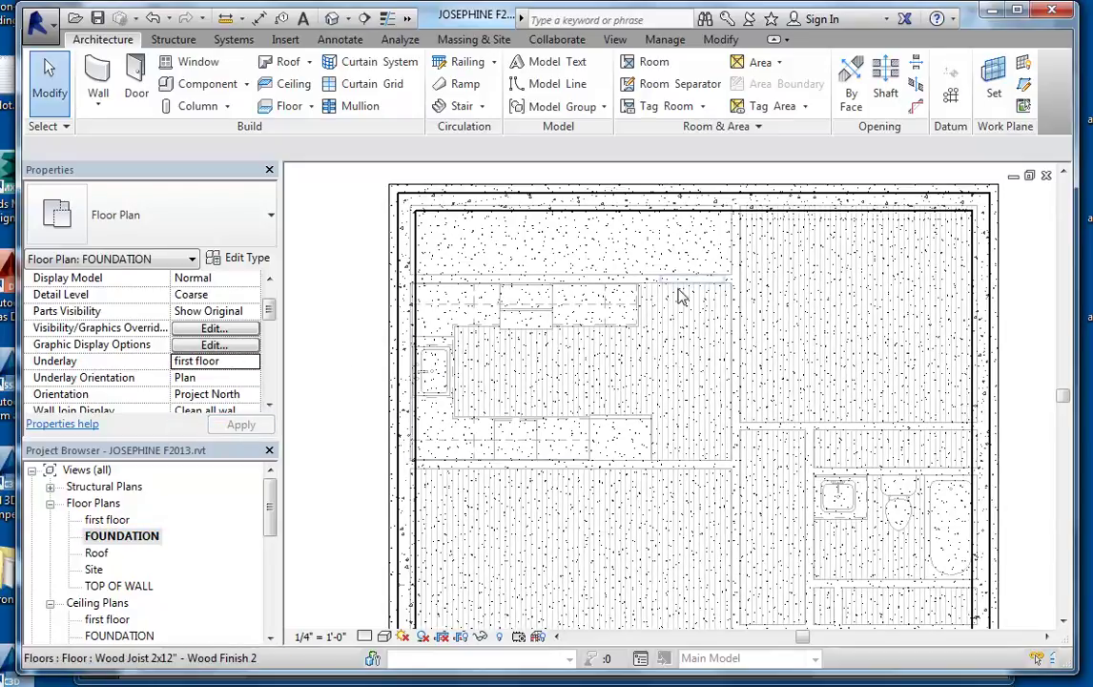
Step: Start a stair with the 7" max riser 11" tread type, then discard that sketch
click(481, 106)
click(501, 138)
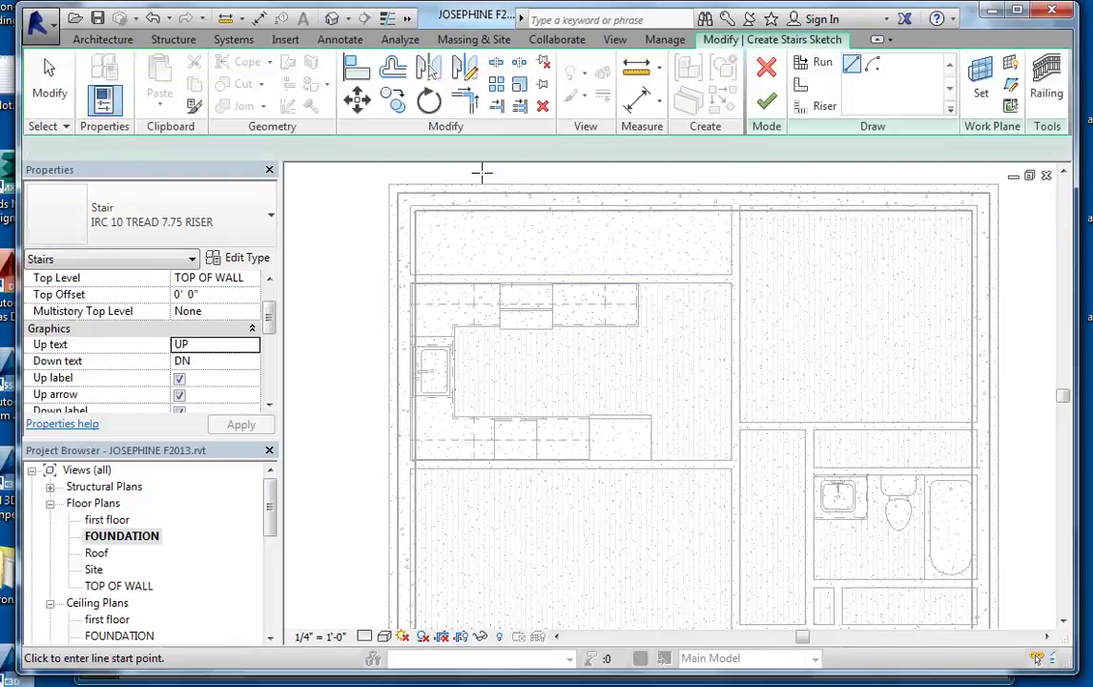
click(267, 215)
click(143, 279)
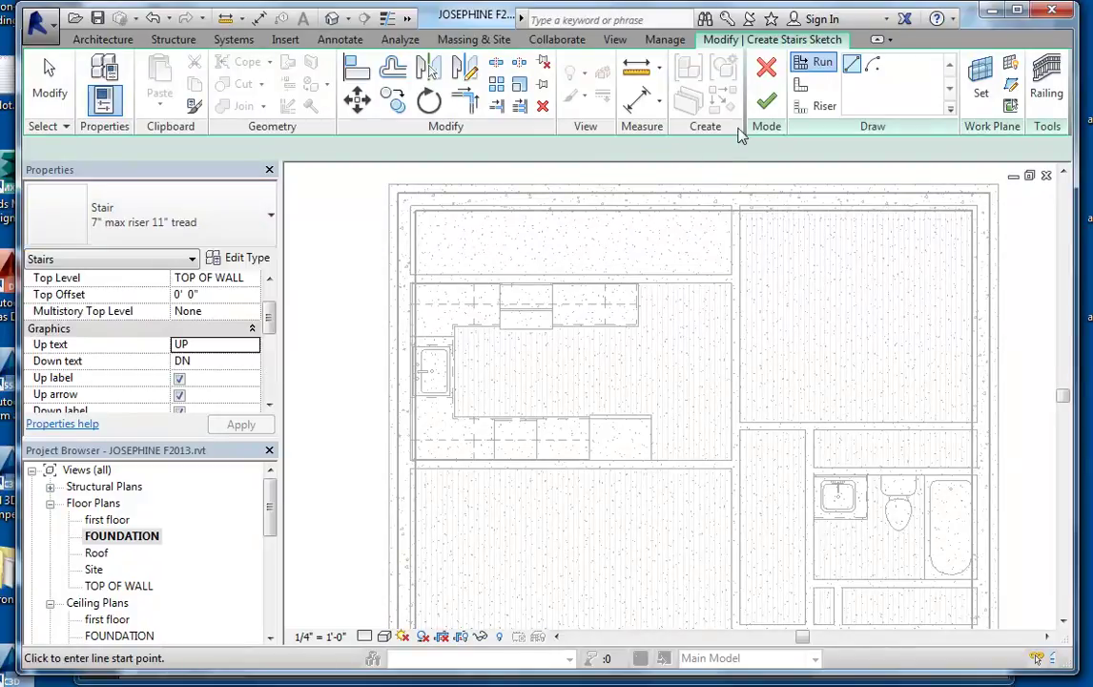
click(766, 67)
key(Escape)
click(766, 67)
key(Return)
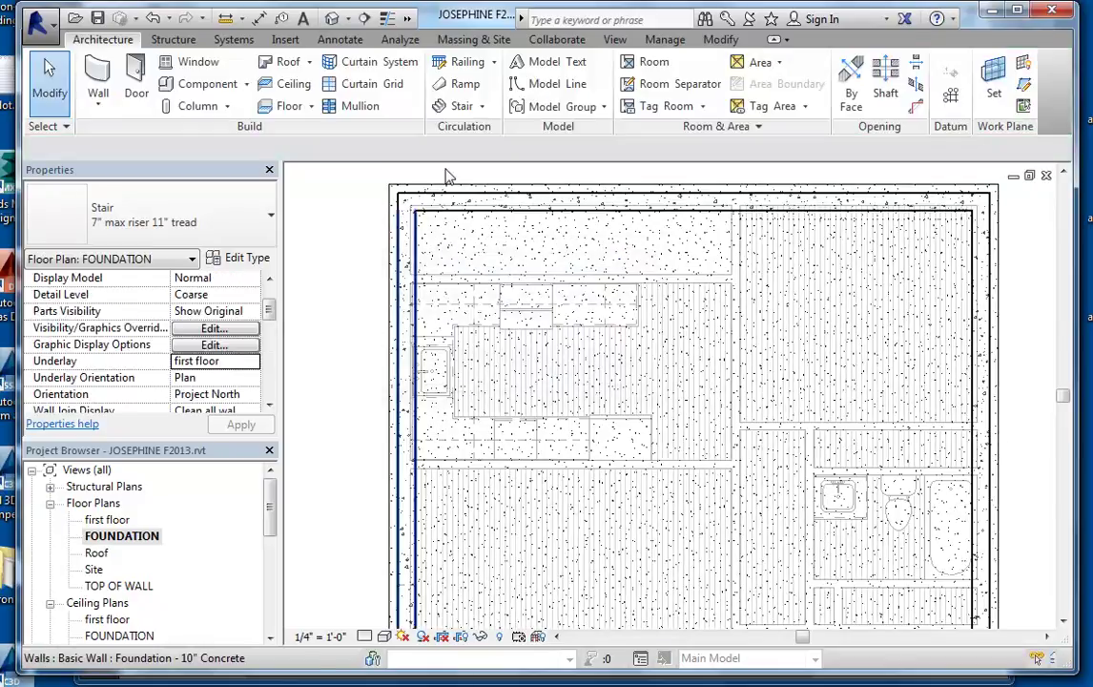
Step: Restart the 7" max riser 11" tread stair and sketch an 11' run across the top room
click(481, 106)
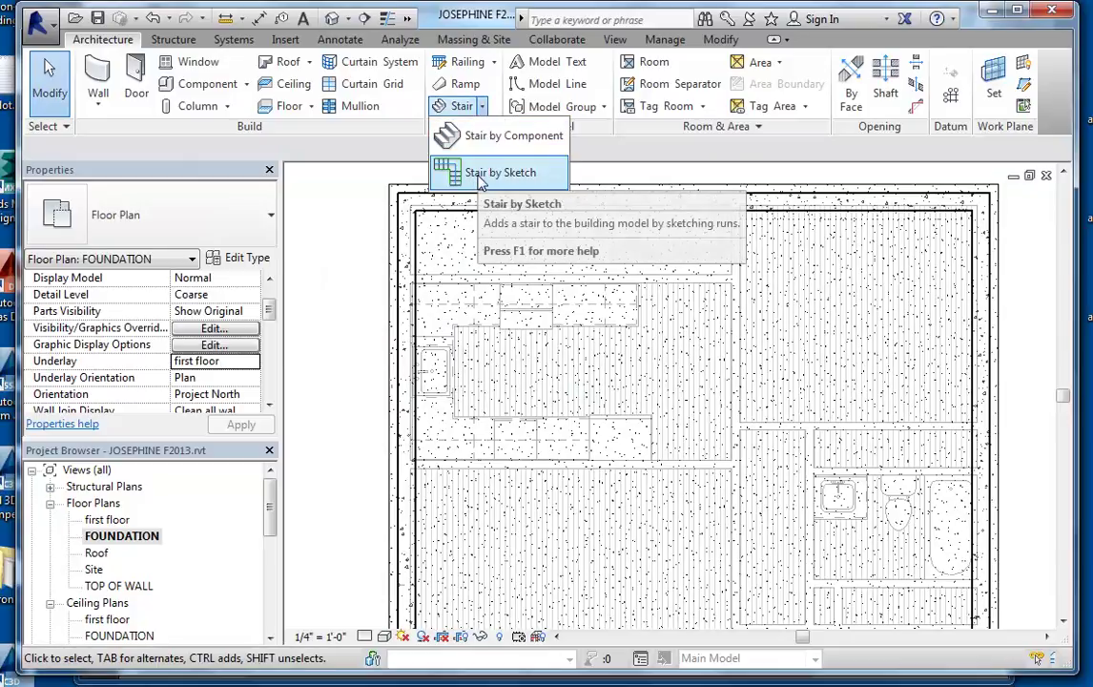
click(481, 176)
click(271, 218)
click(143, 280)
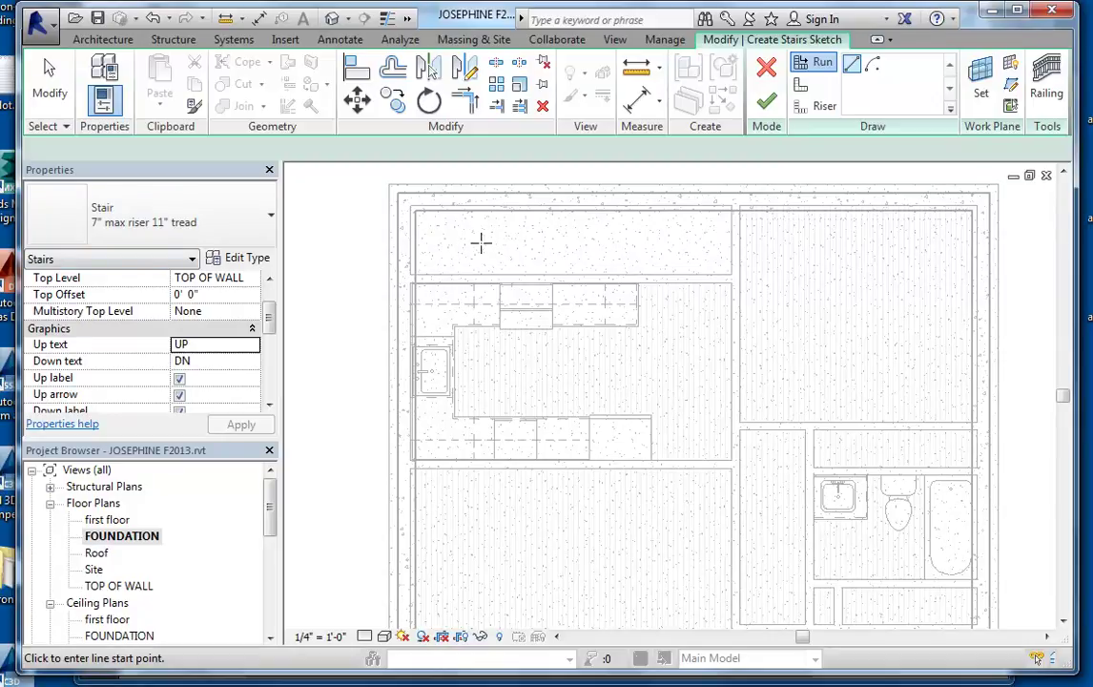
click(478, 241)
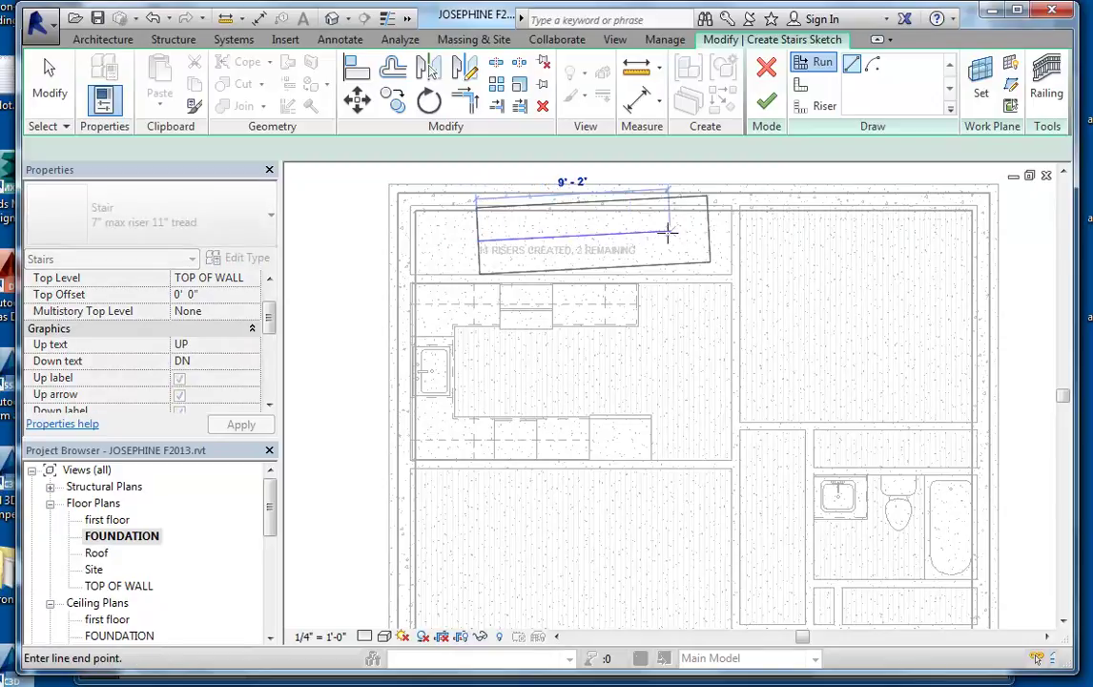
click(722, 237)
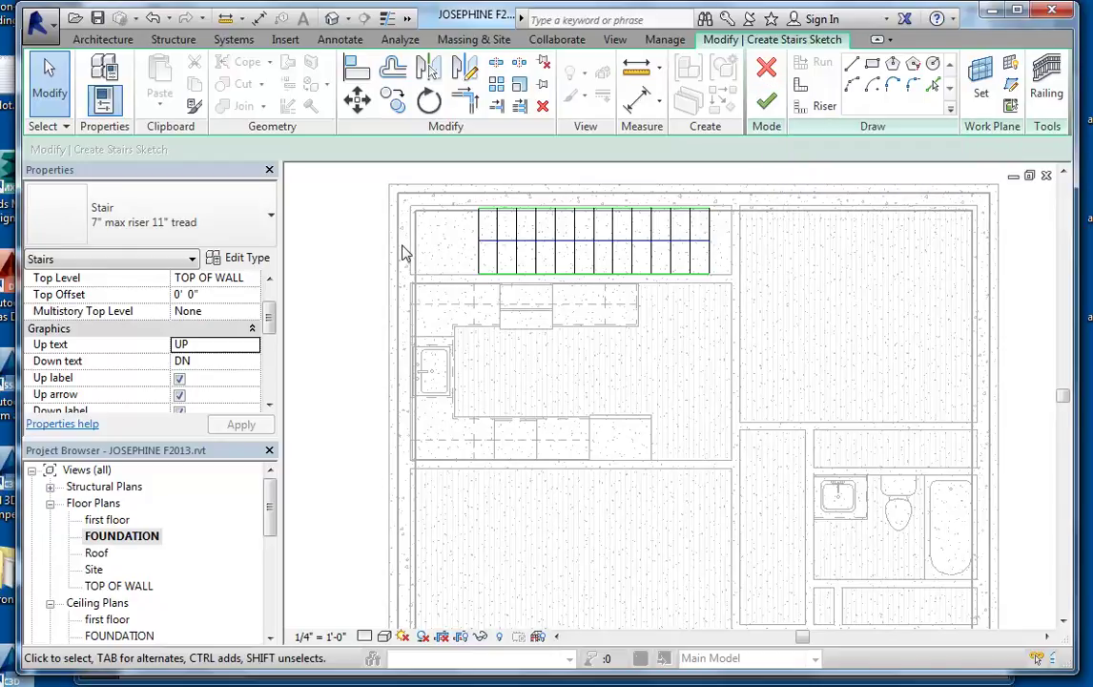
Step: Undo the drawn run and bring up the stair's Type Properties
click(152, 18)
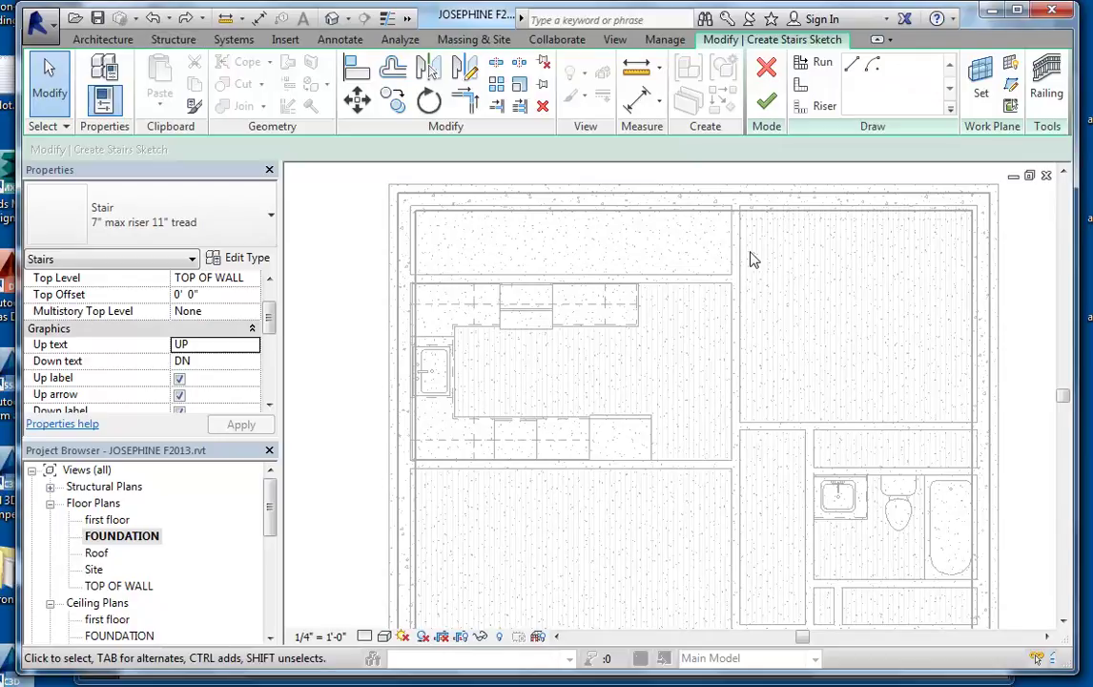
click(256, 270)
drag(336, 49, 855, 122)
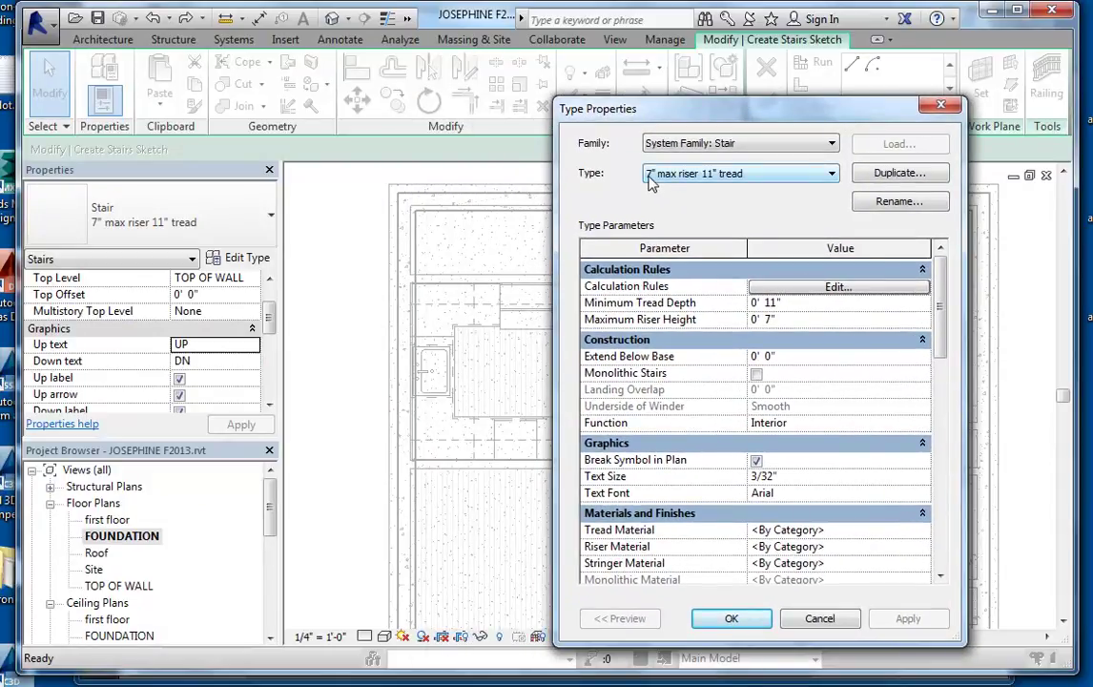
Step: Duplicate the type as 8" RISER 10" TREAD - BASEMENT with 10" minimum tread, 8" maximum riser
click(897, 174)
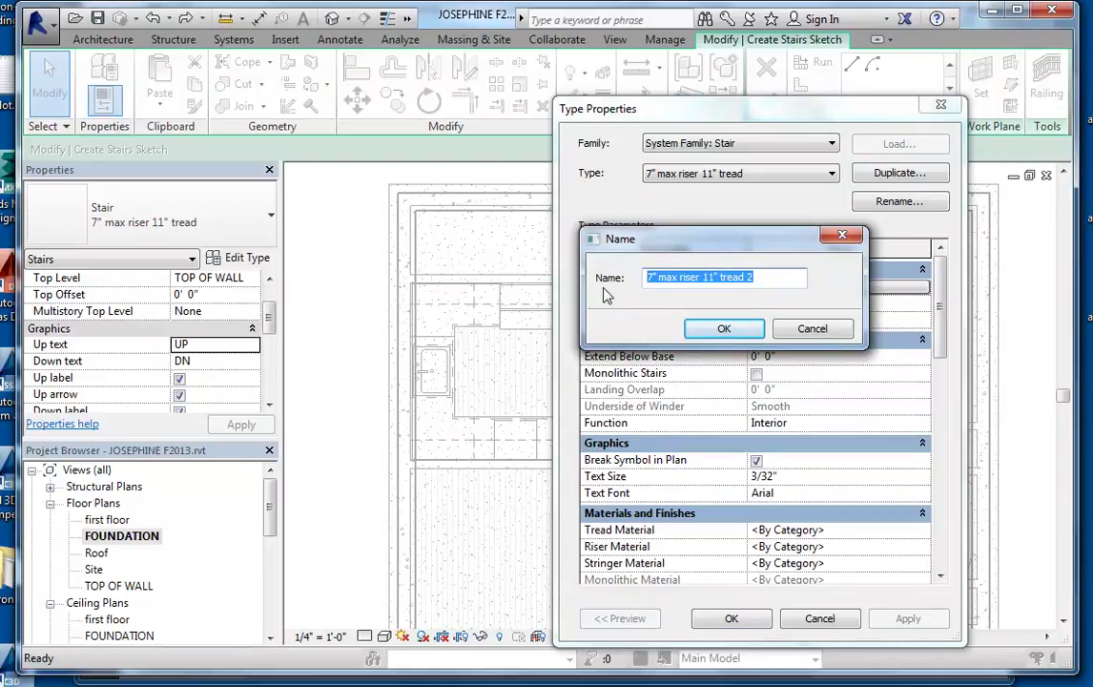
text(8" RISER 10" TREAD)
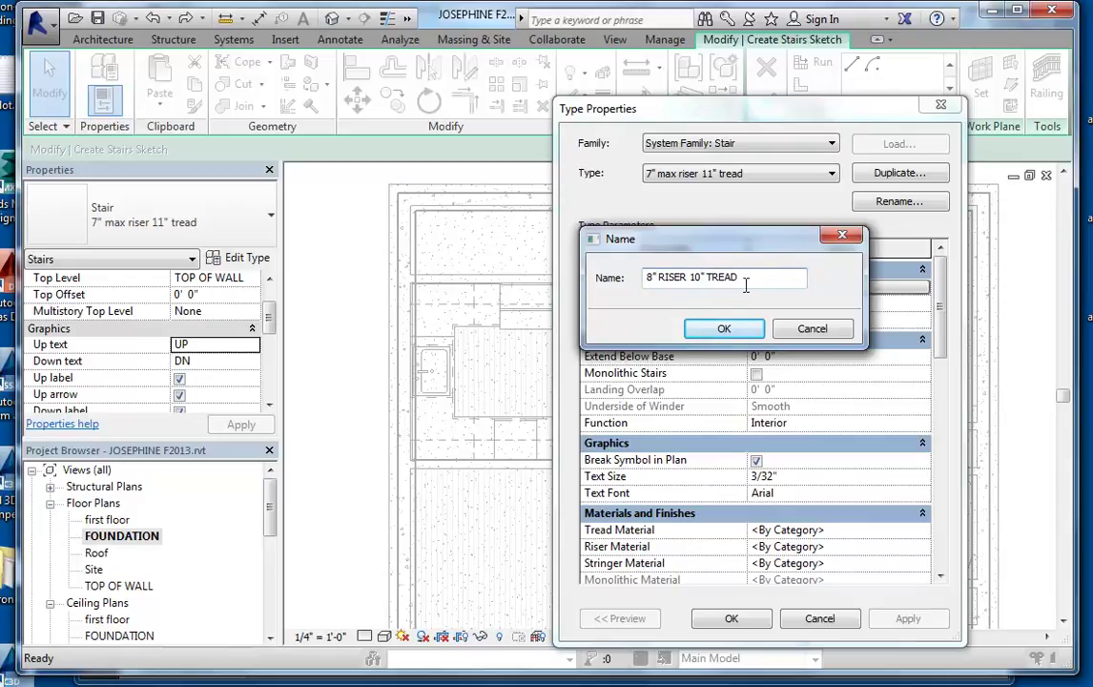
text(- BASEMENT)
click(727, 328)
click(766, 303)
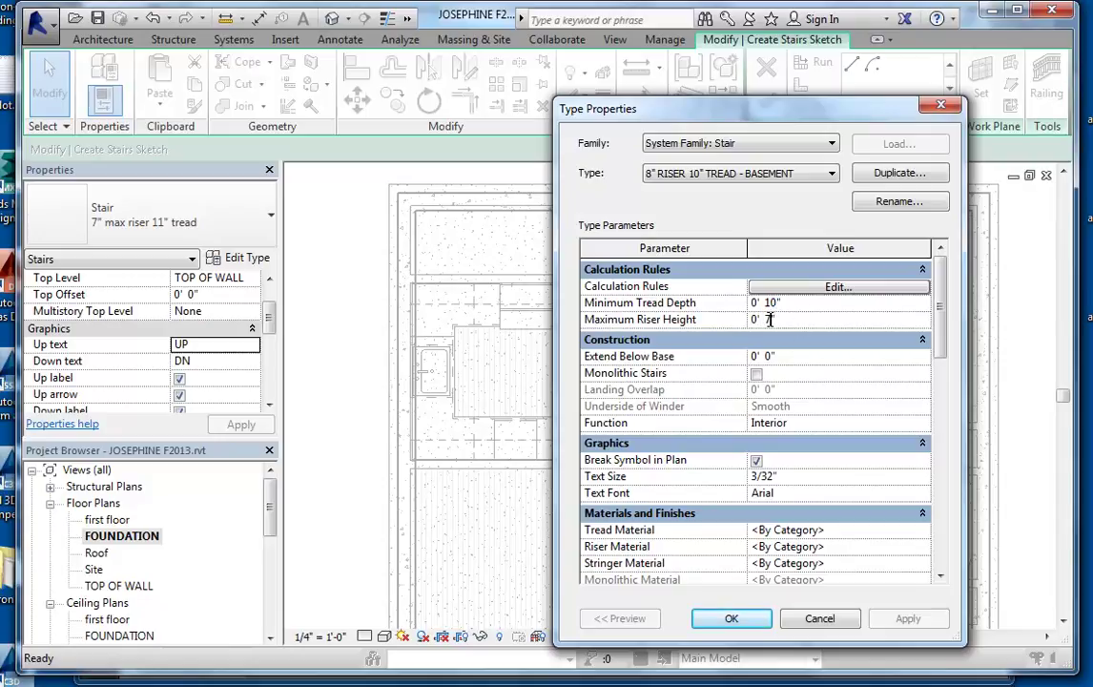
click(834, 357)
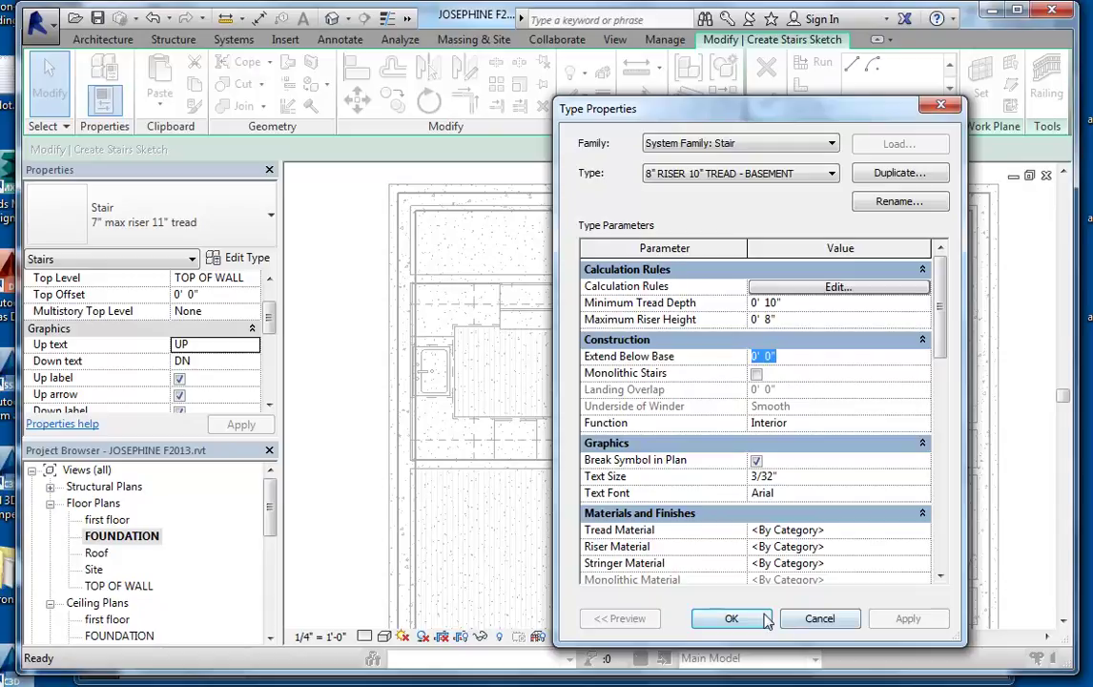
Step: Accept the new stair type and set the stair's top level to first floor
click(730, 619)
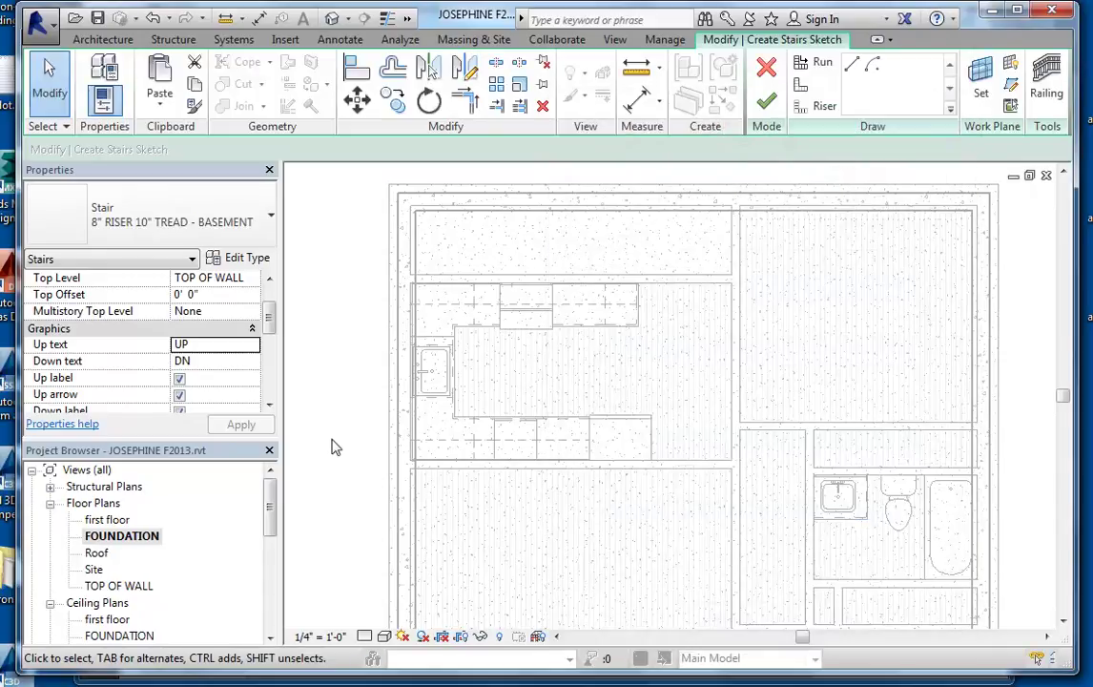
click(222, 277)
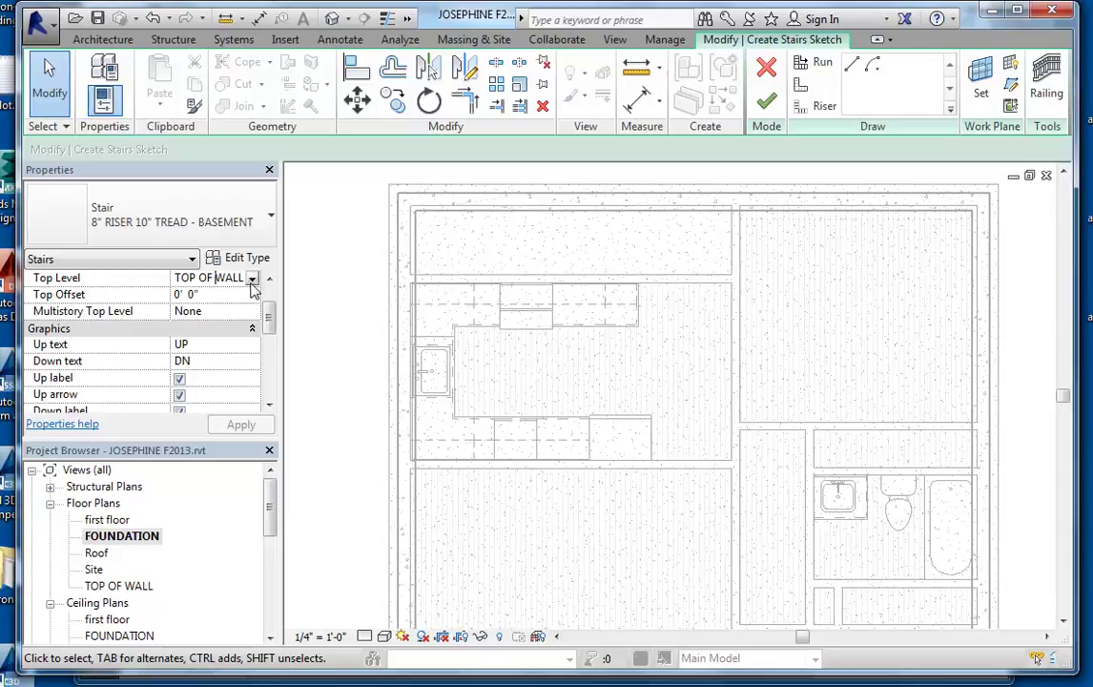
click(252, 279)
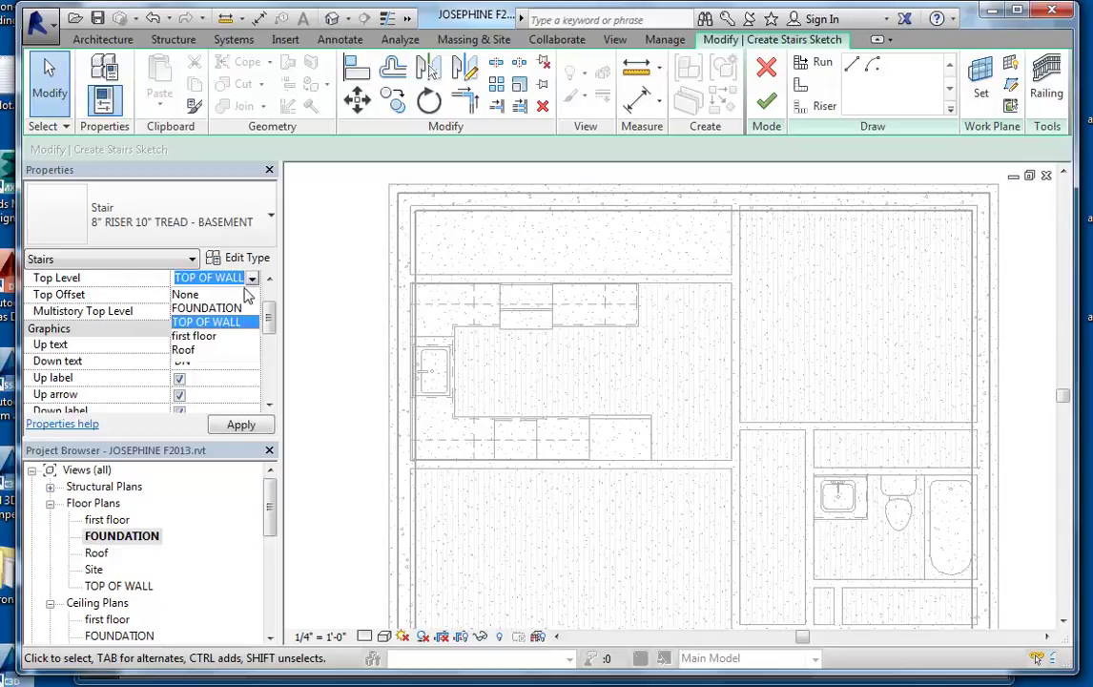
click(196, 336)
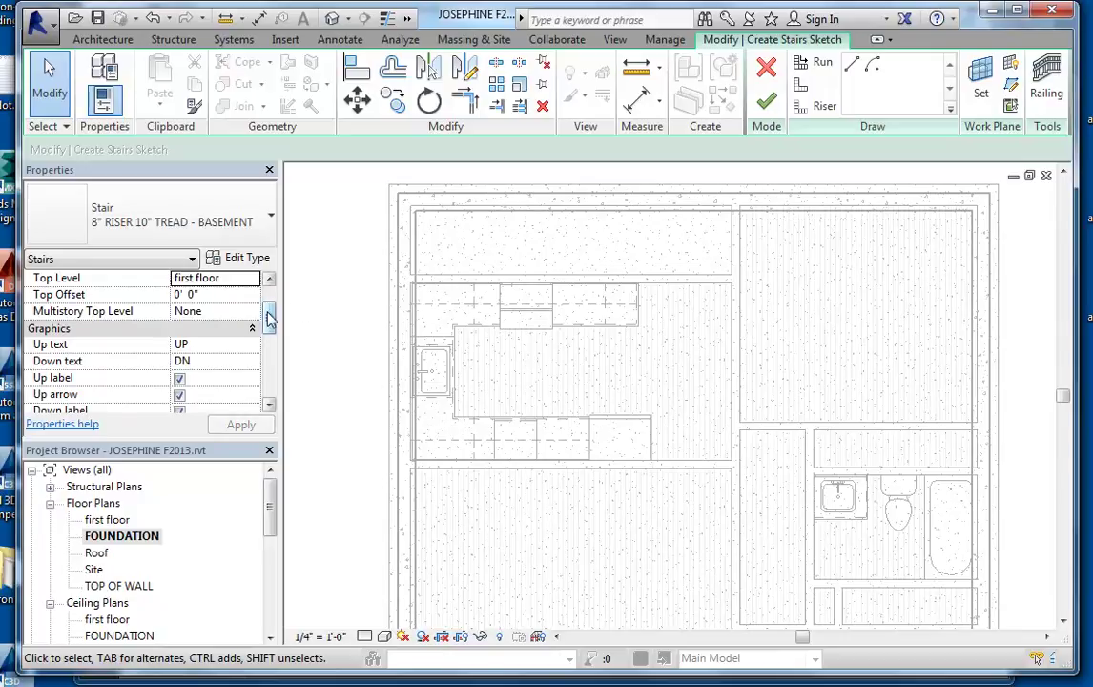
drag(271, 322, 274, 284)
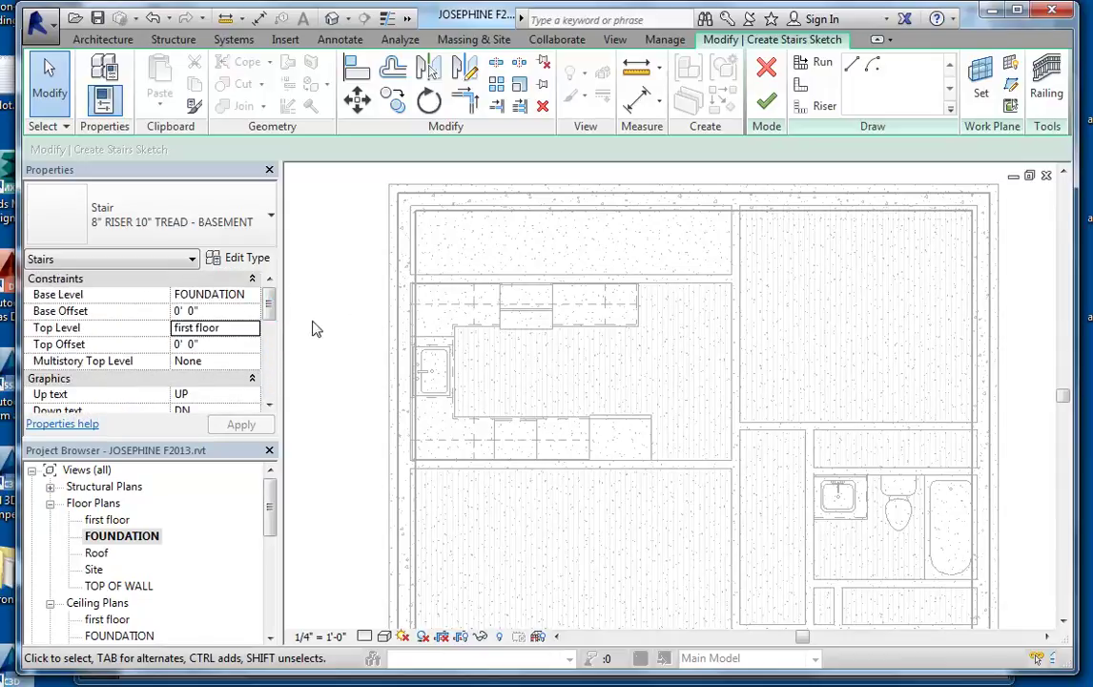
Step: Give the stair a 0' 4" base offset and apply it
click(211, 312)
text(4)
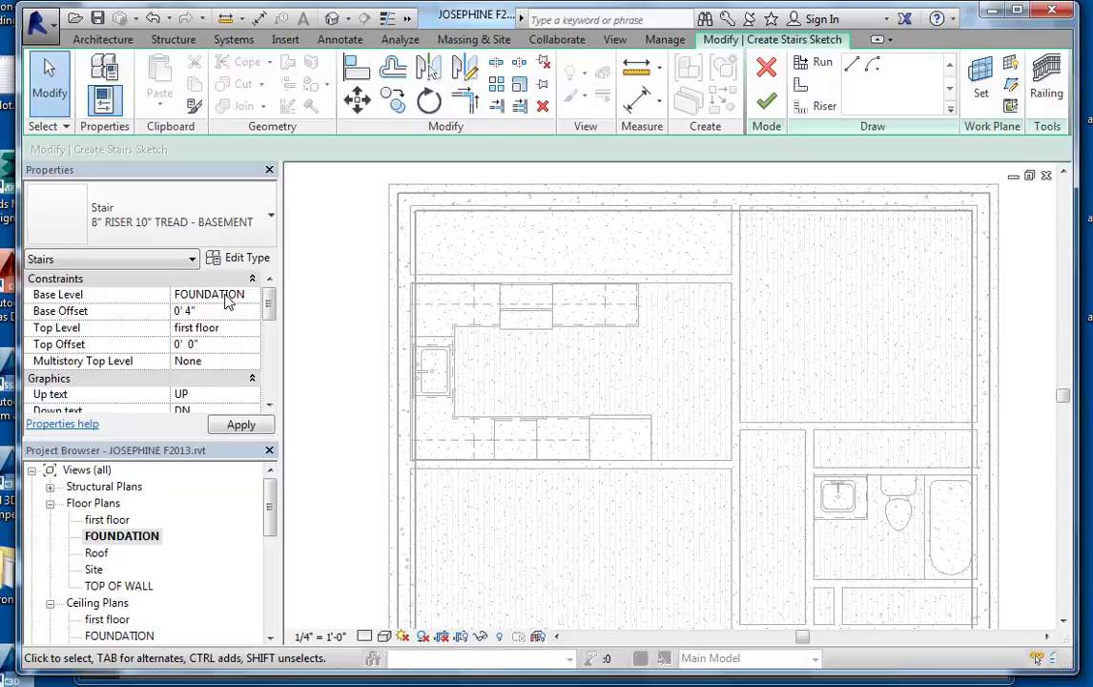
click(249, 426)
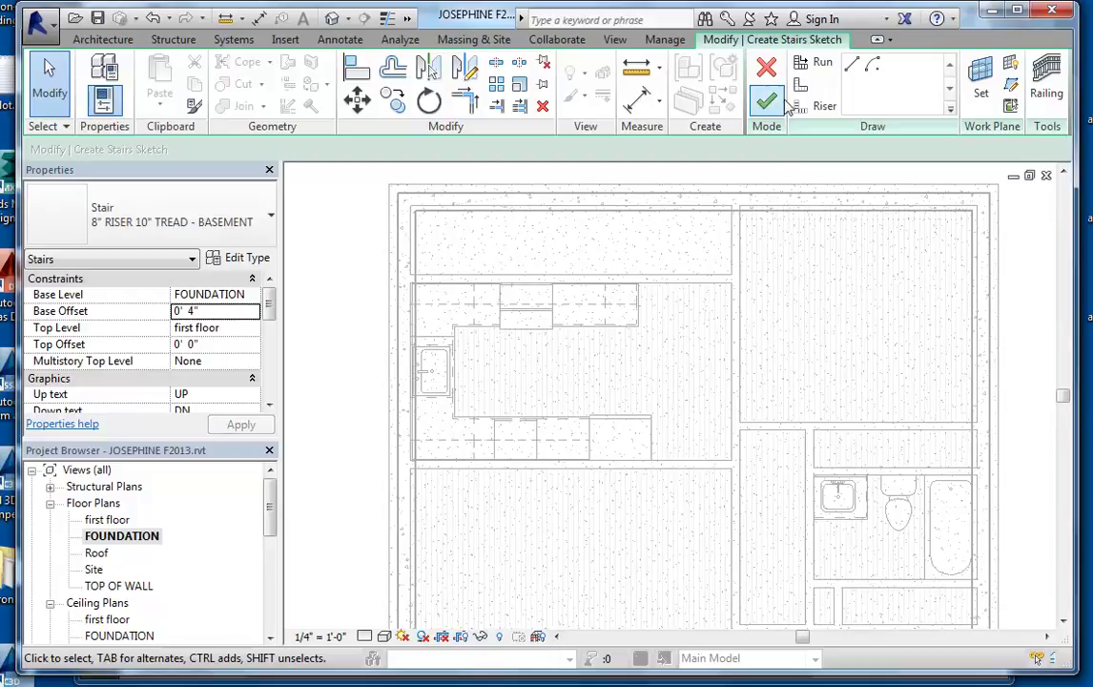
Step: Draw the run left to right in the top room and finish the 12-riser stair
click(811, 65)
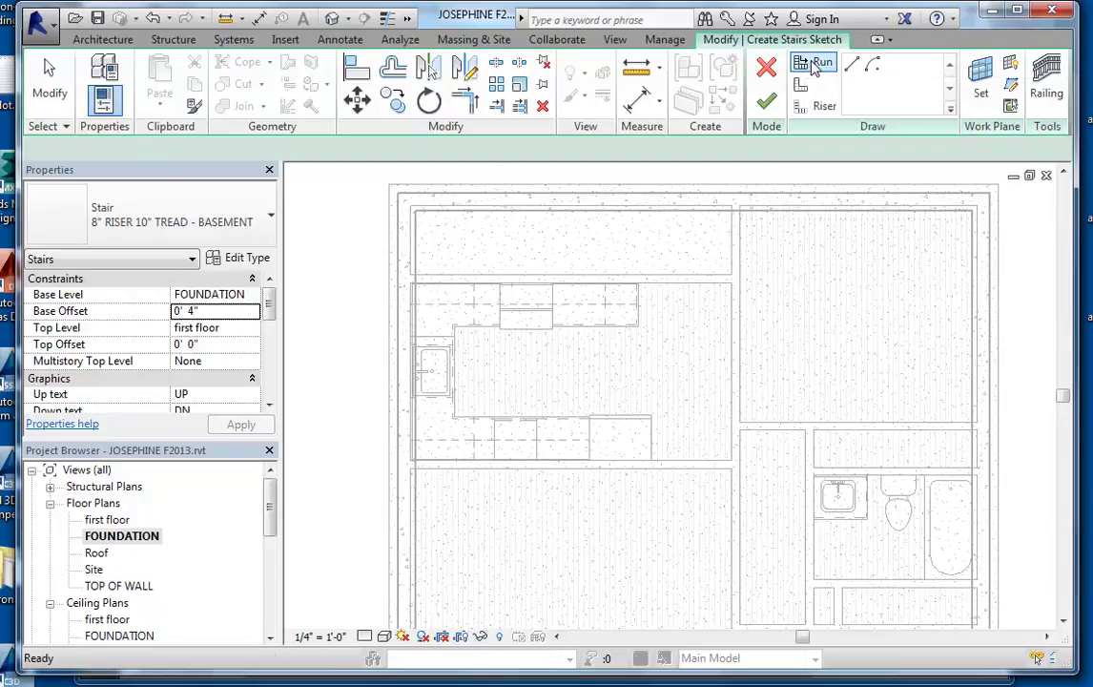
click(467, 239)
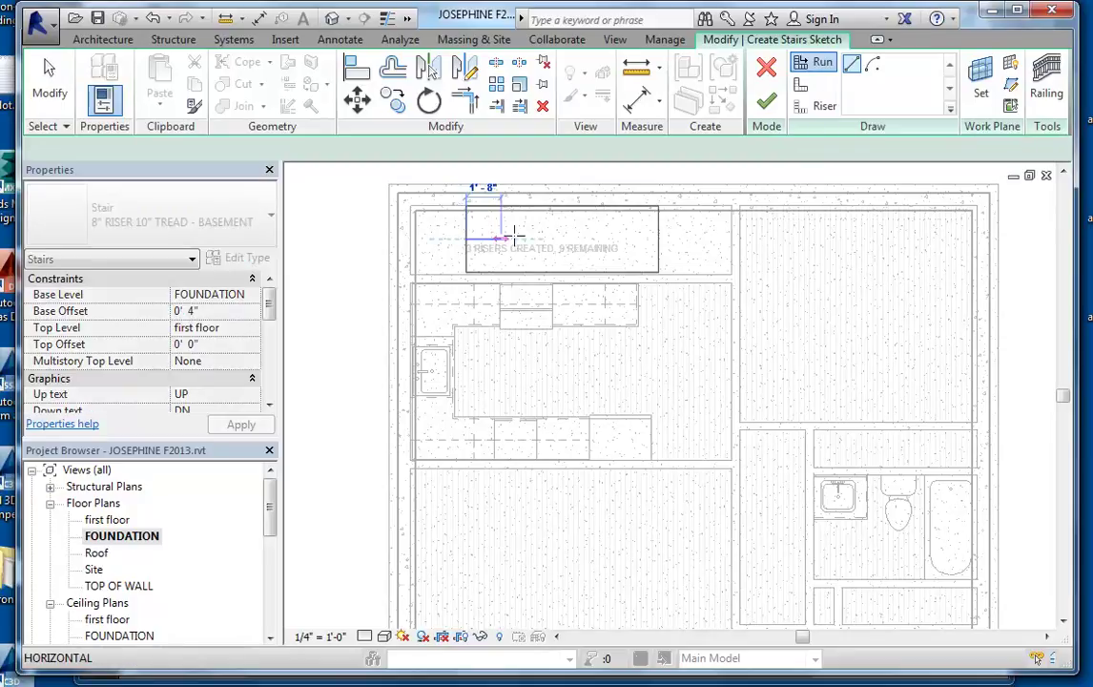
click(694, 237)
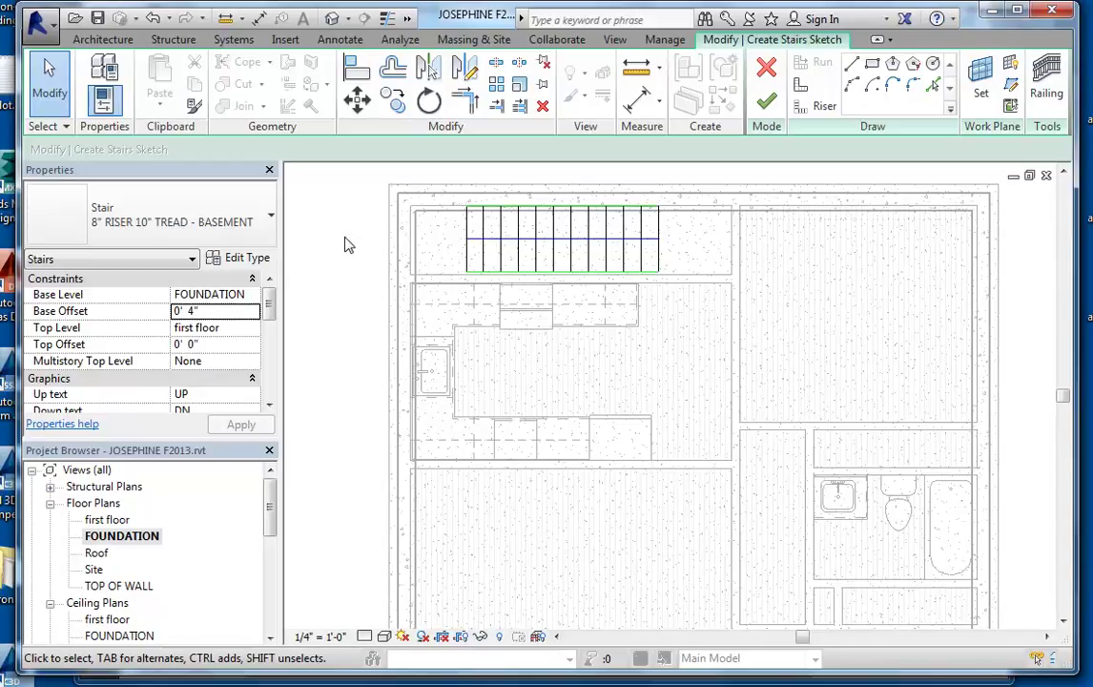
click(768, 105)
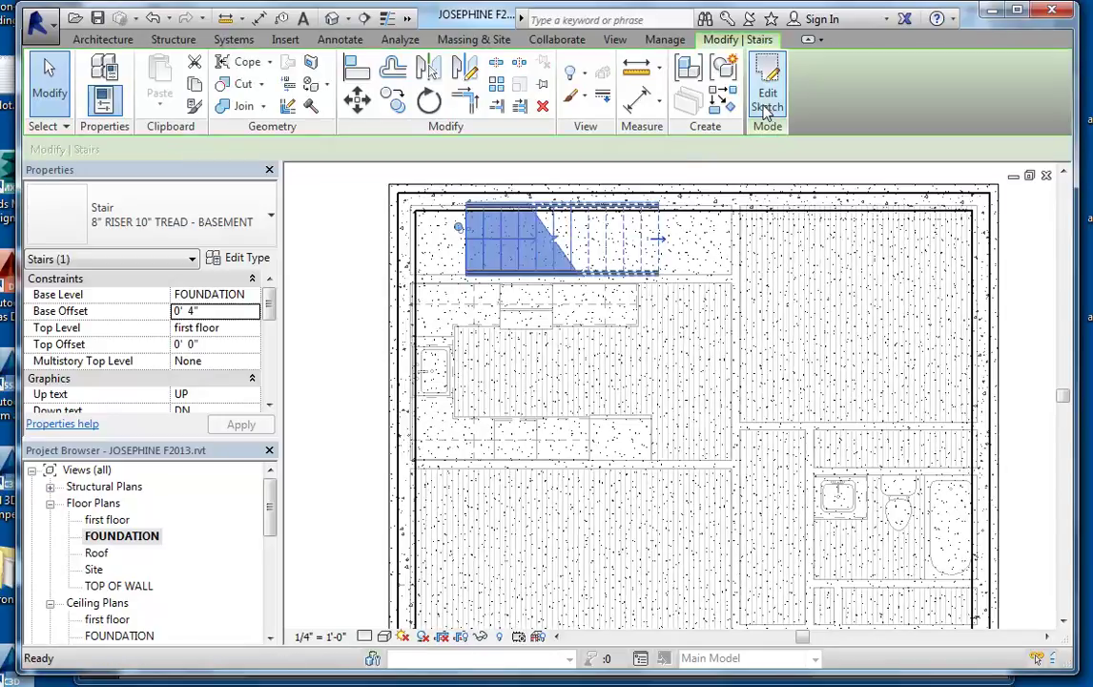
Step: Draw Section 1 horizontally across the whole house through the new stair
click(368, 279)
scroll(368, 279, down, 1)
middle_drag(368, 279, 381, 354)
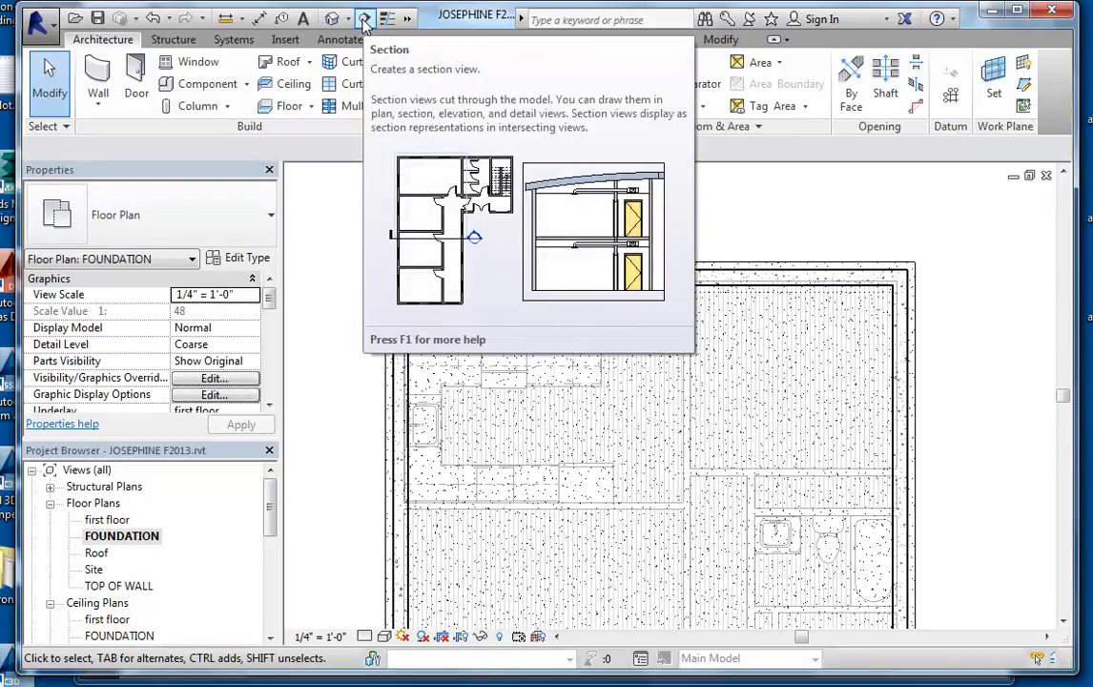
click(364, 21)
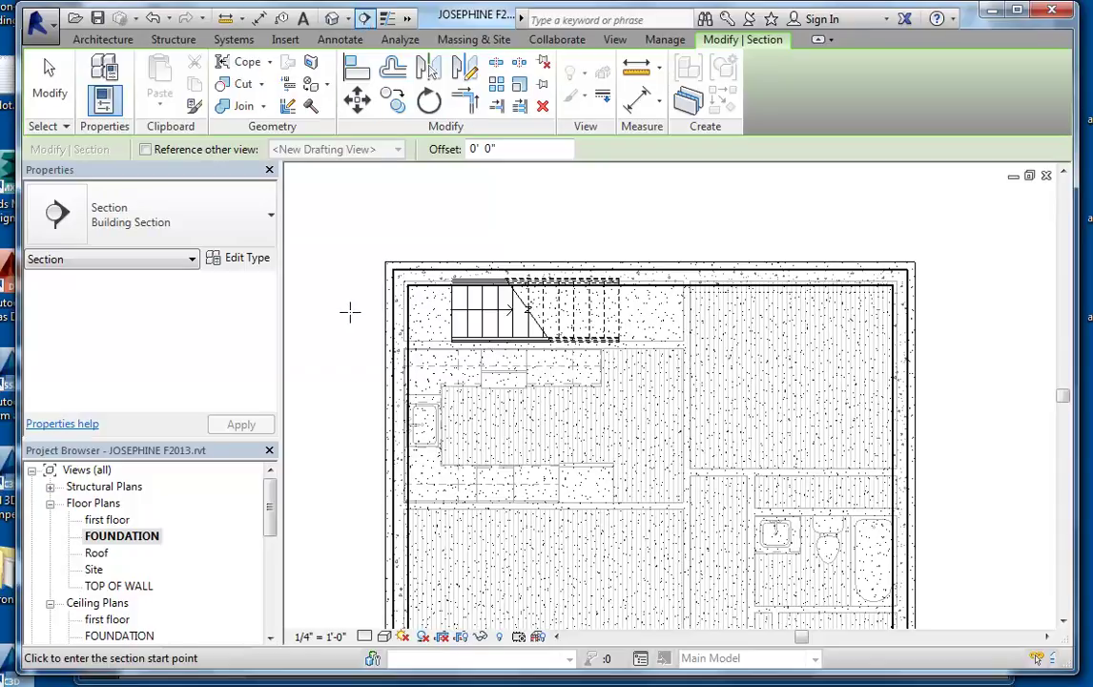
click(350, 312)
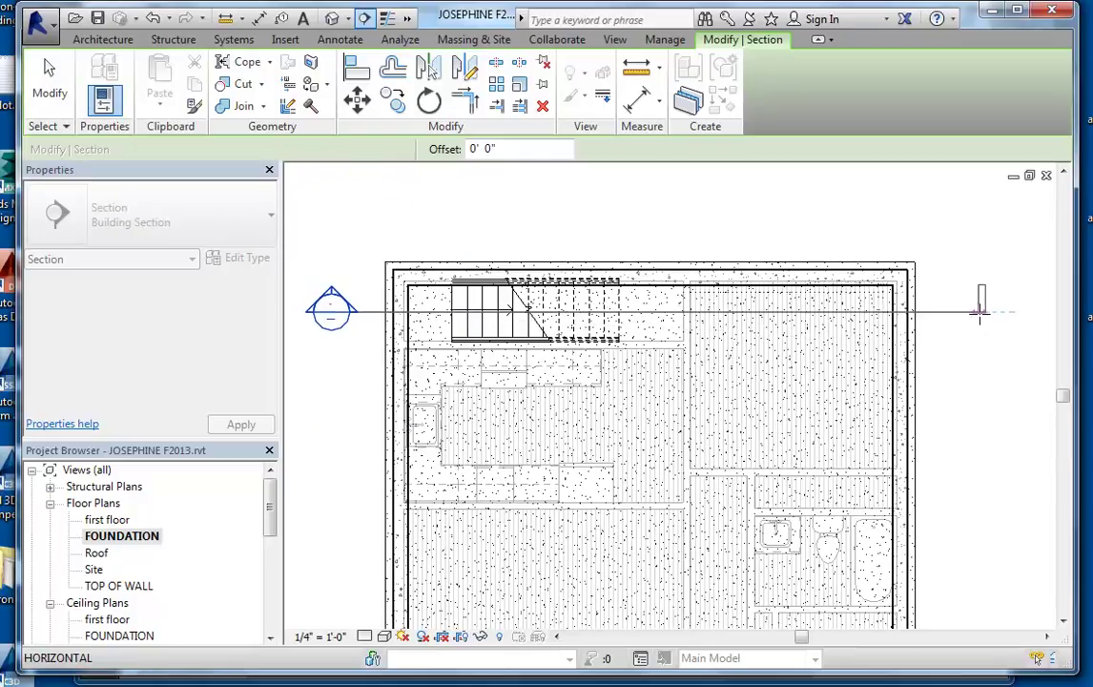
click(979, 312)
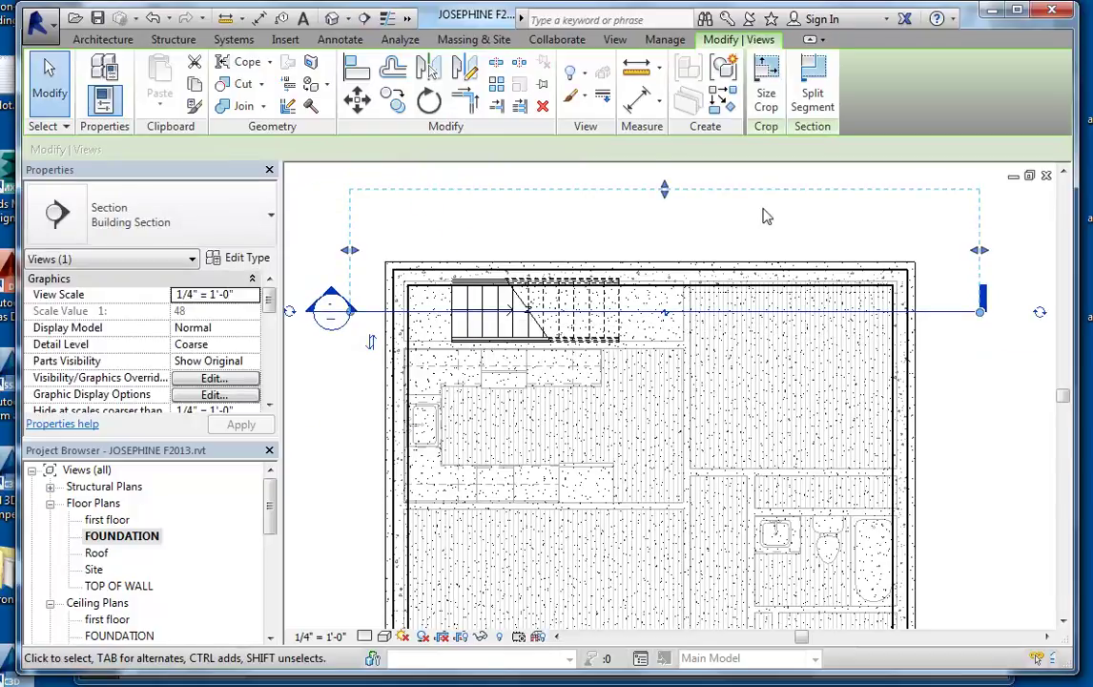
click(59, 84)
Step: Open the Section 1 view and zoom in on the basement stair
double_click(329, 303)
scroll(591, 486, up, 3)
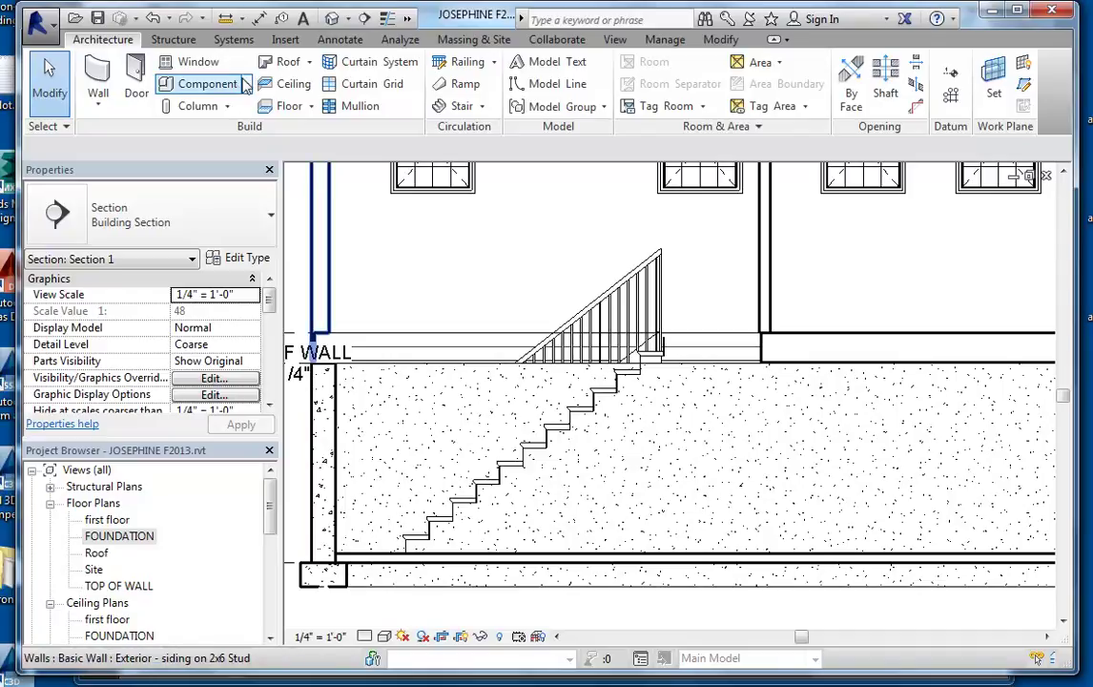
Step: Place an aligned dimension from the left foundation wall to the stair's bottom edge
click(324, 42)
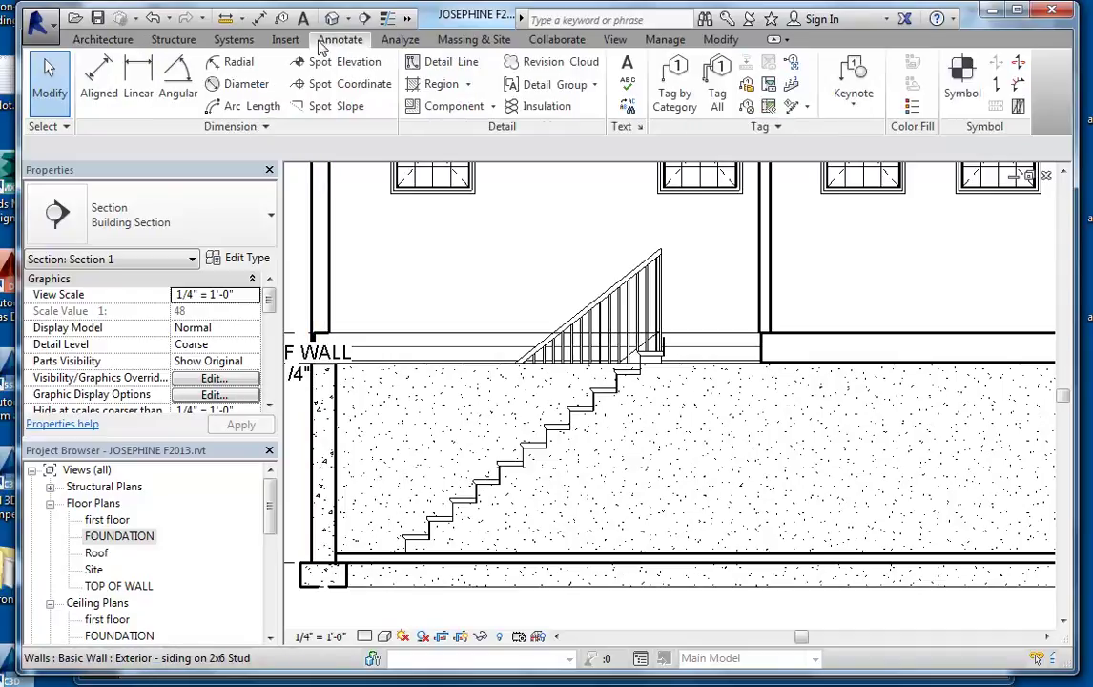
click(100, 81)
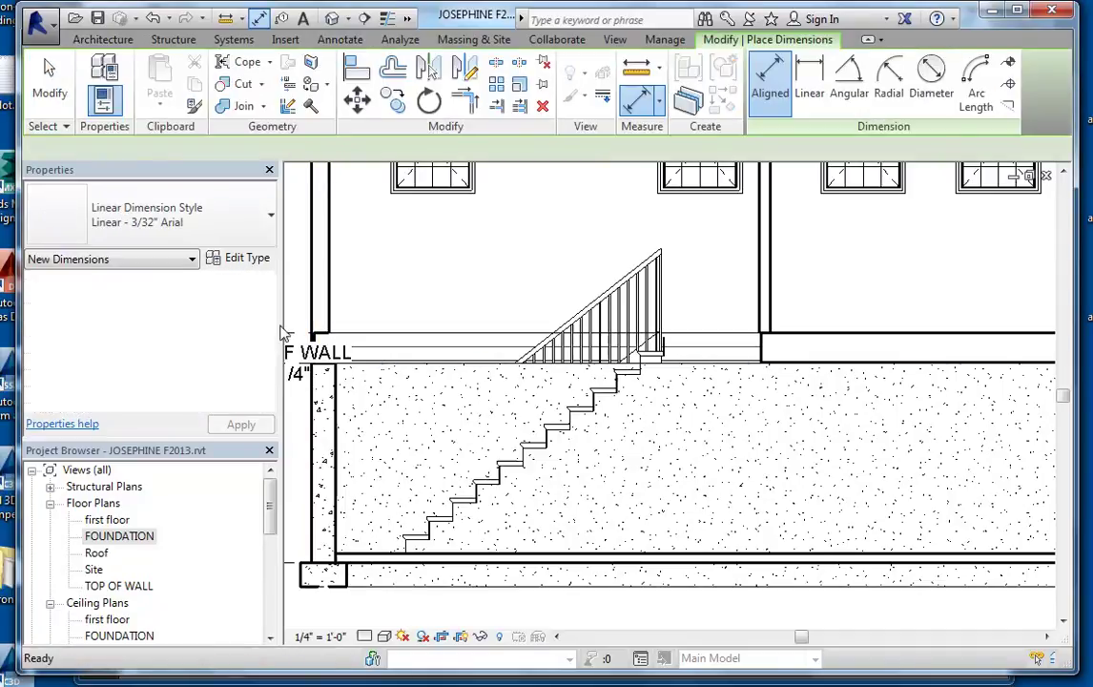
click(340, 510)
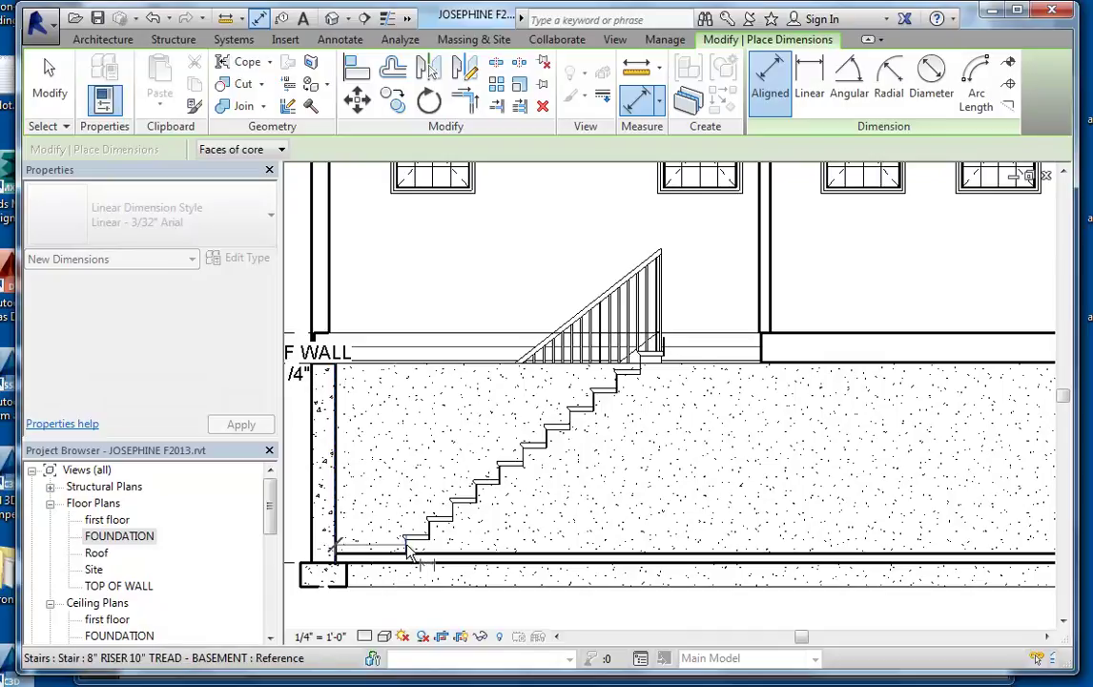
click(407, 548)
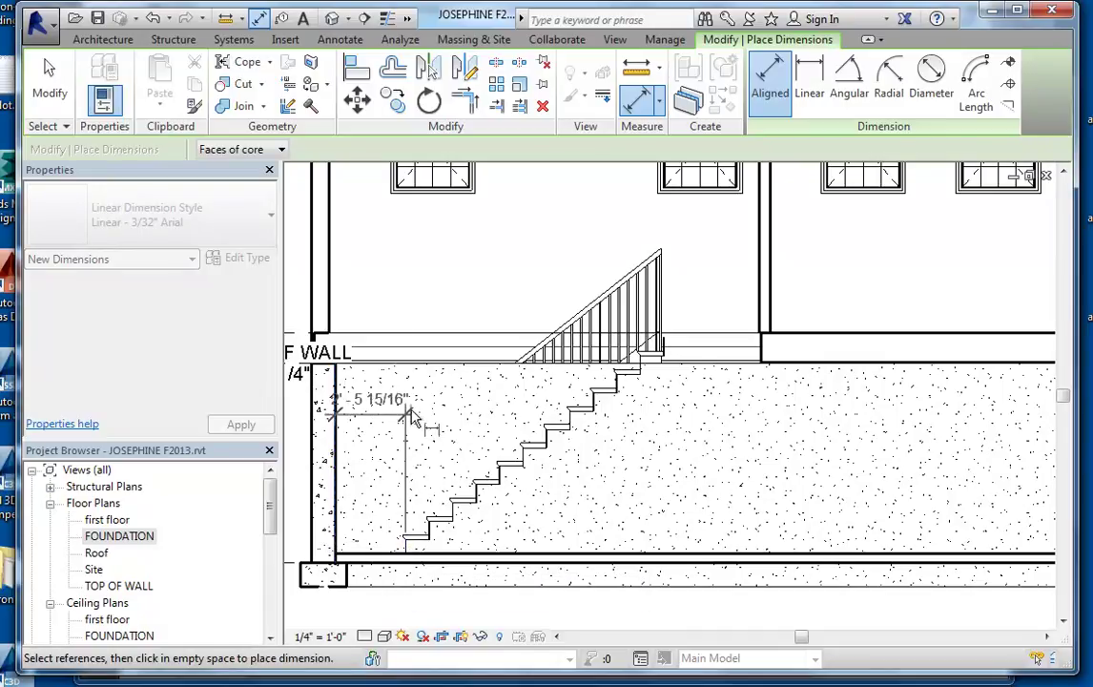
click(425, 311)
key(Escape)
key(Escape)
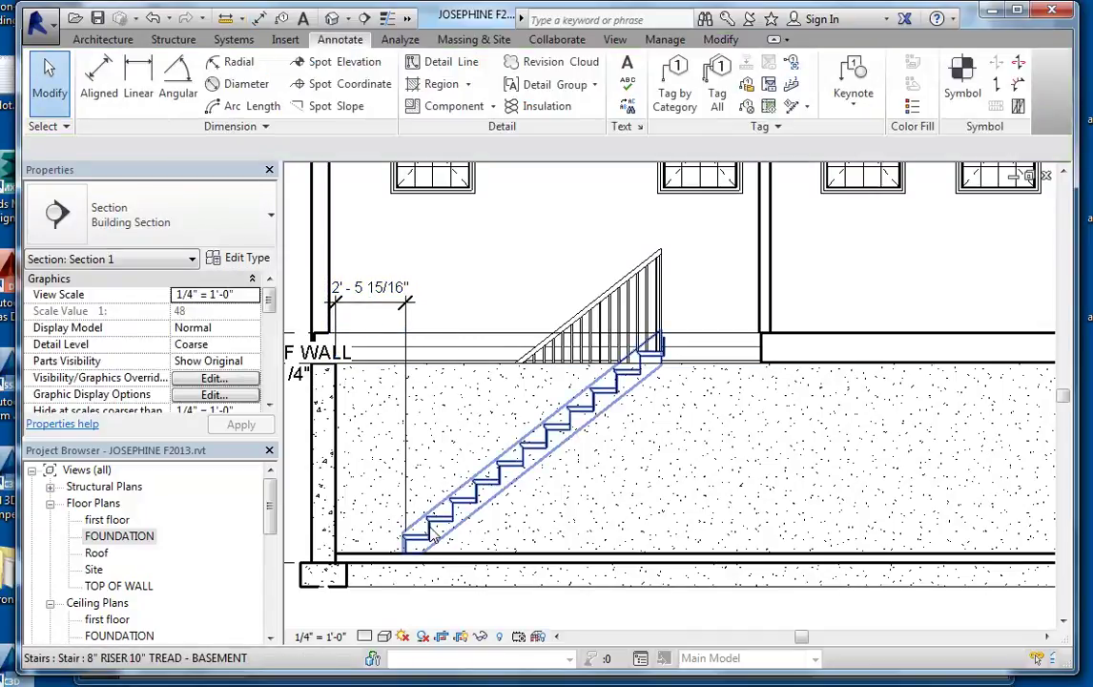
Step: Move the basement stair so its distance from the wall is 3' - 0"
click(441, 523)
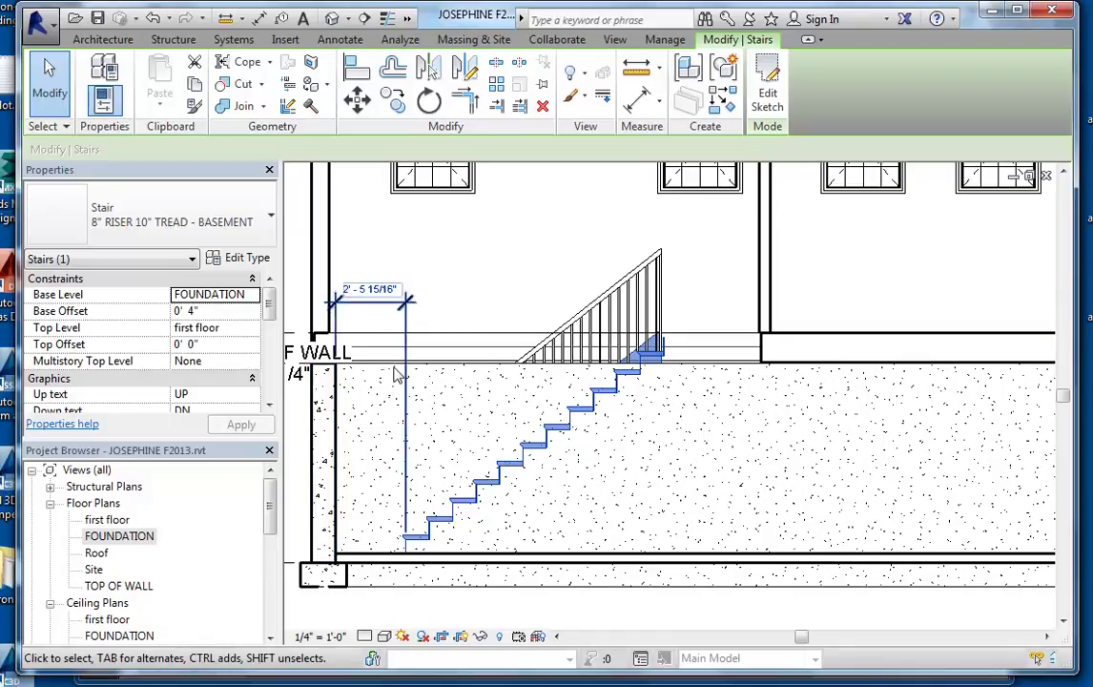
click(367, 289)
text(3)
key(Return)
click(495, 277)
scroll(664, 367, up, 2)
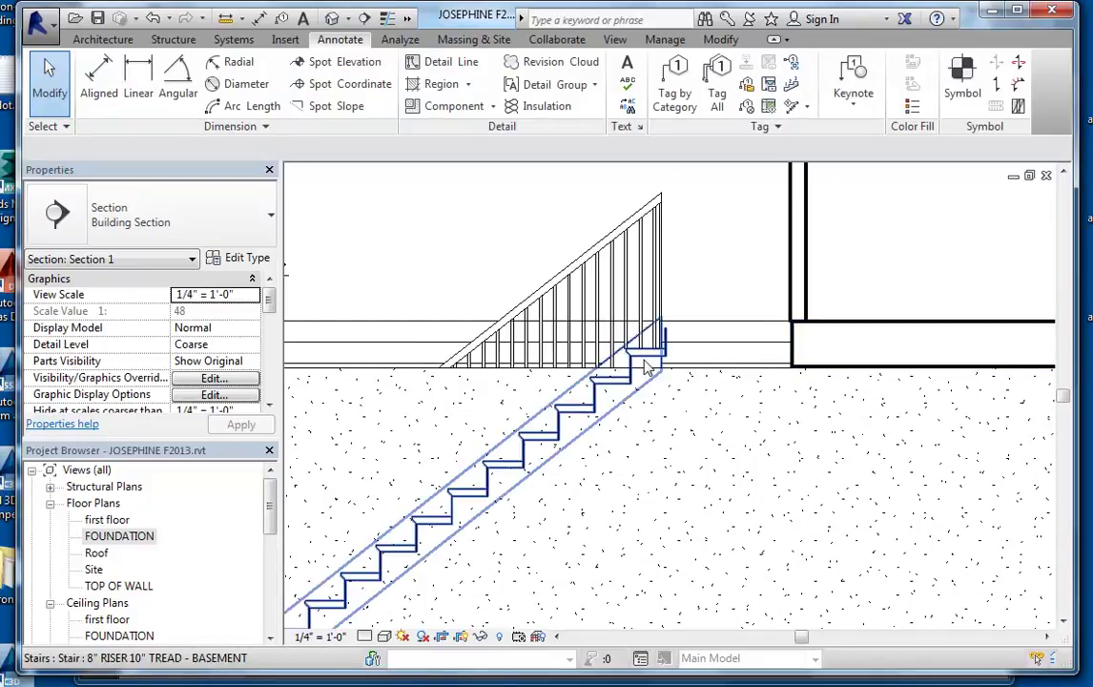
scroll(670, 350, down, 5)
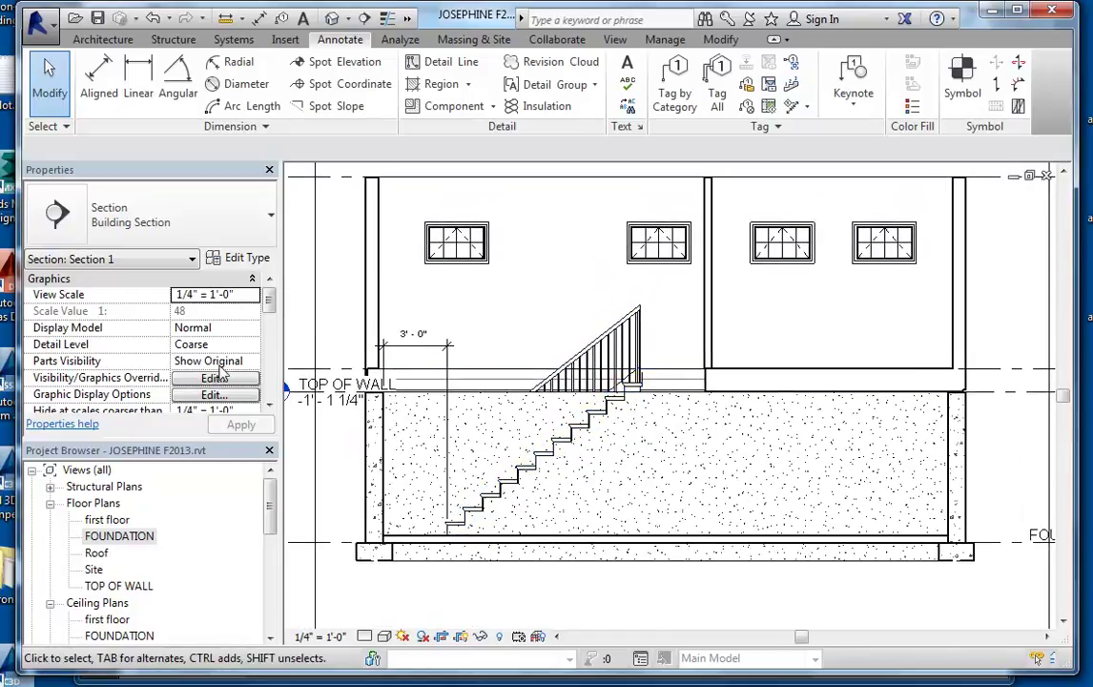
Step: Open the FOUNDATION plan and enter sketch editing for the basement stair
click(105, 520)
double_click(119, 536)
scroll(632, 344, up, 3)
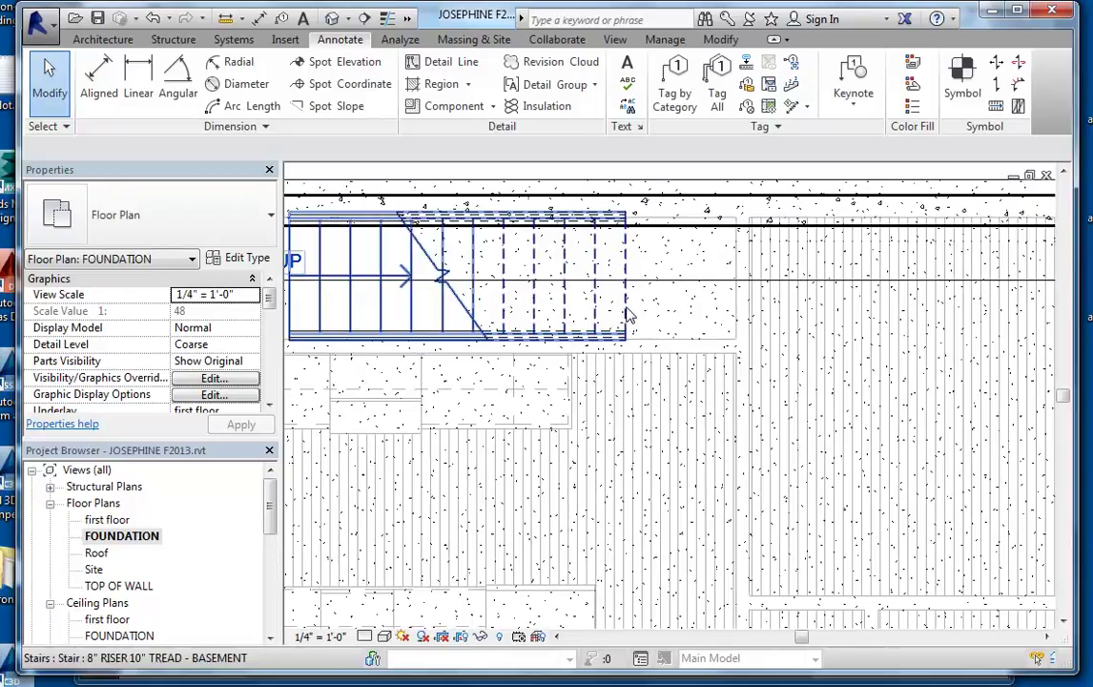
click(627, 313)
click(767, 105)
Step: Drag the top riser line about 3' right toward the wall to deepen the landing
click(626, 313)
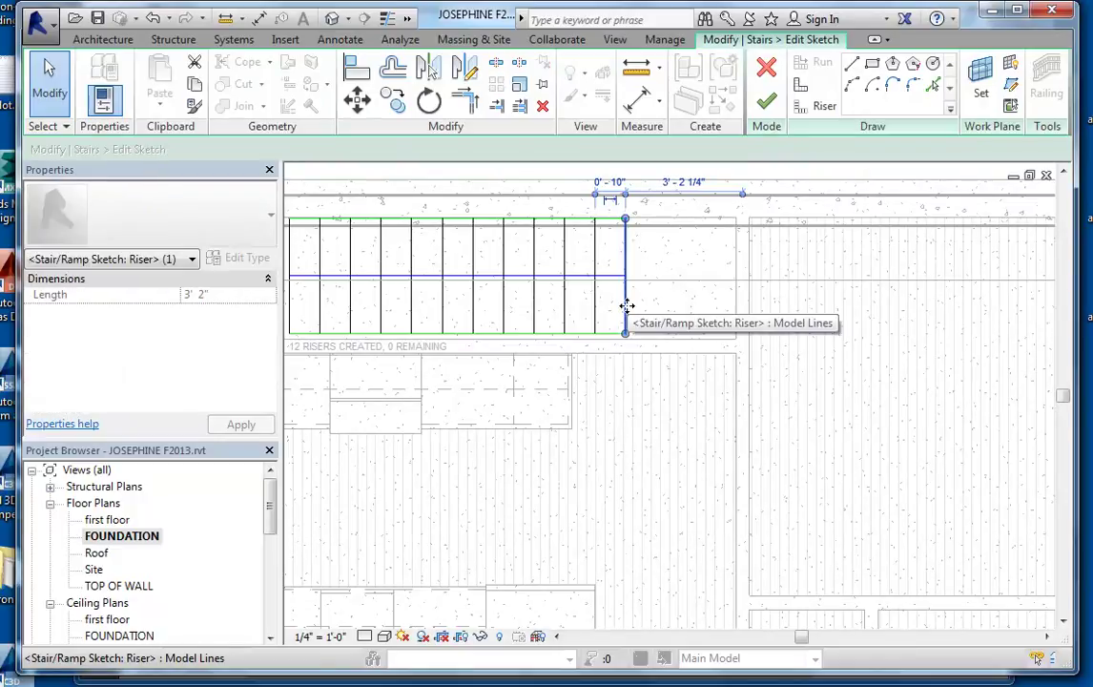
drag(627, 305, 736, 312)
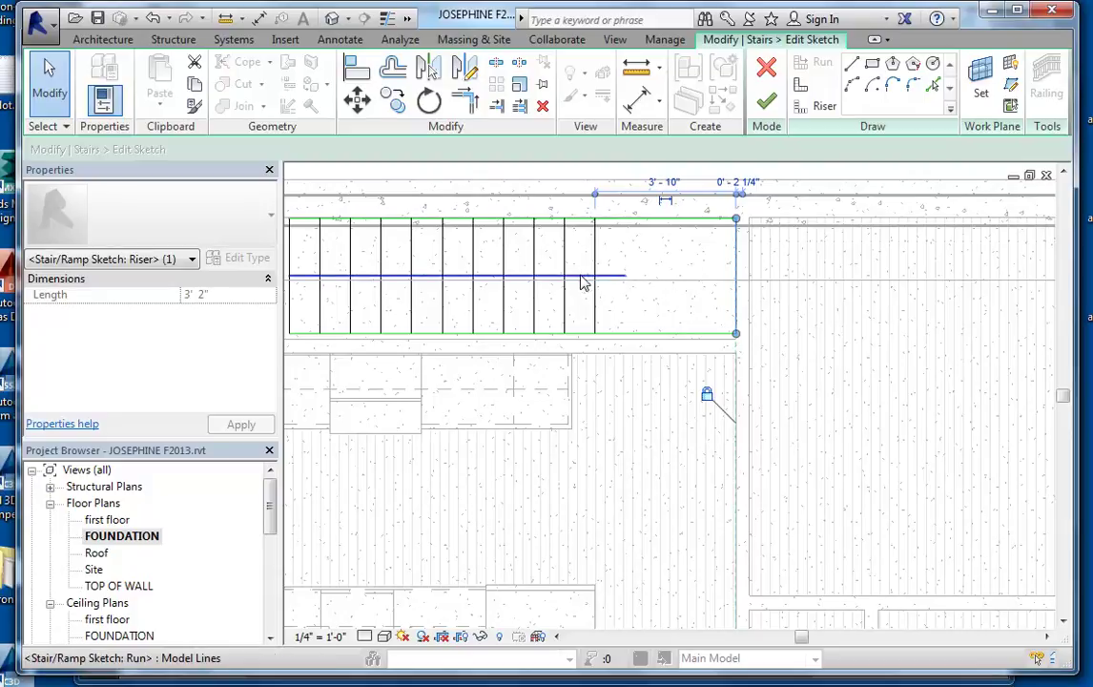
scroll(670, 282, down, 2)
middle_drag(677, 291, 720, 296)
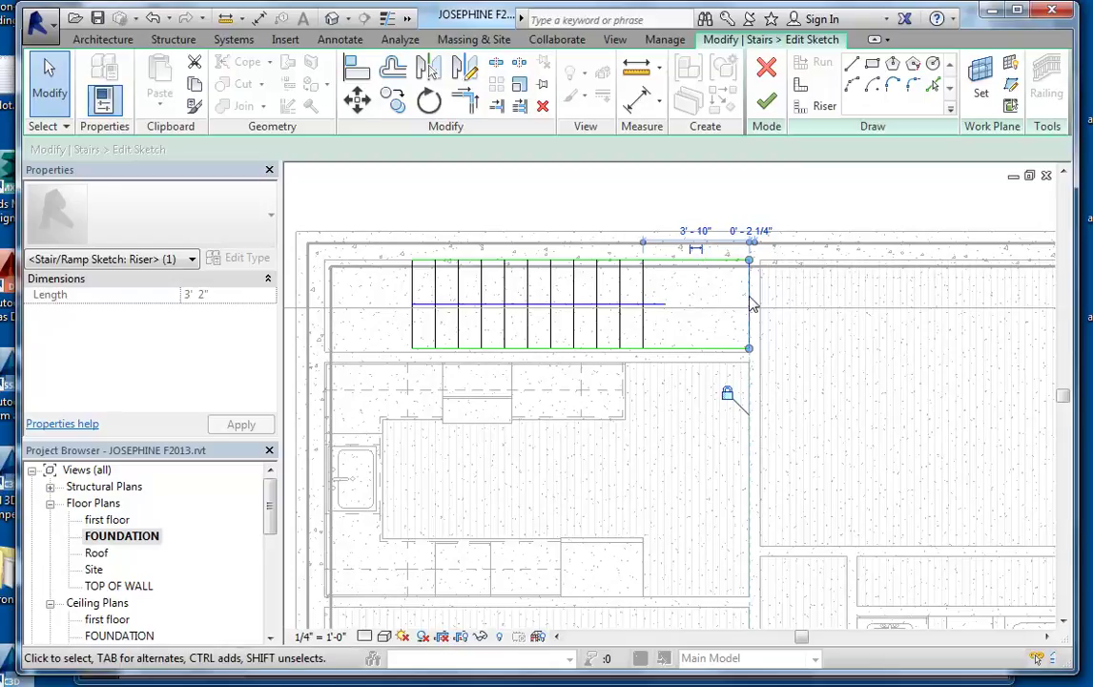
Step: Shift the stair's bottom boundary line slightly down and adjust the boundary sketch
click(627, 222)
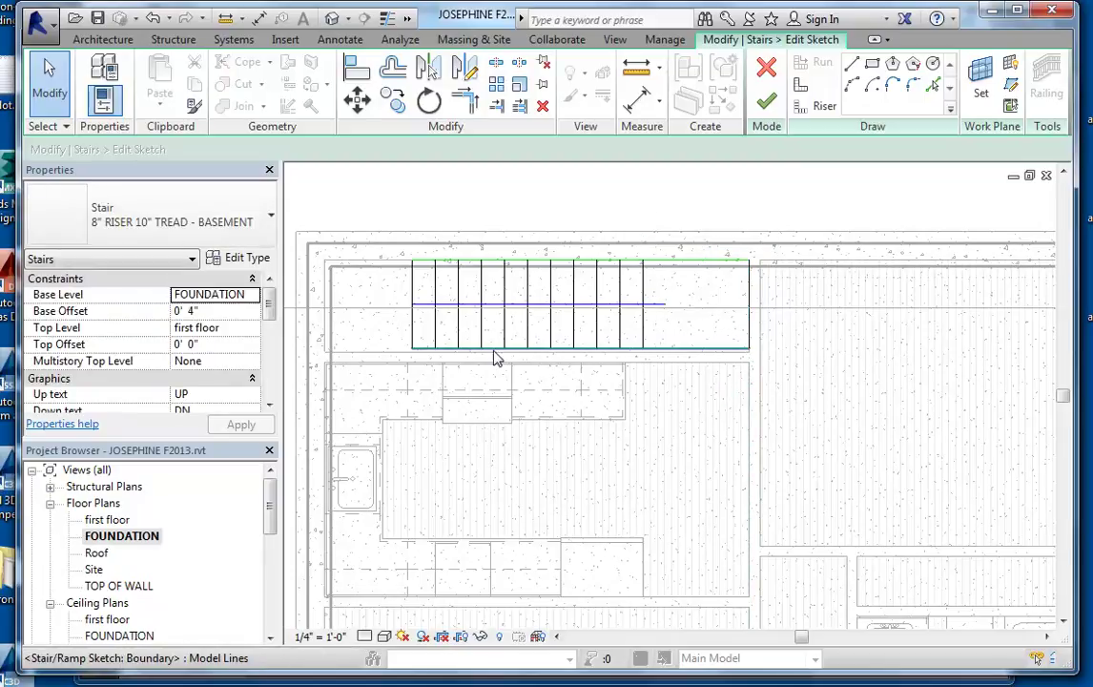
scroll(530, 355, up, 3)
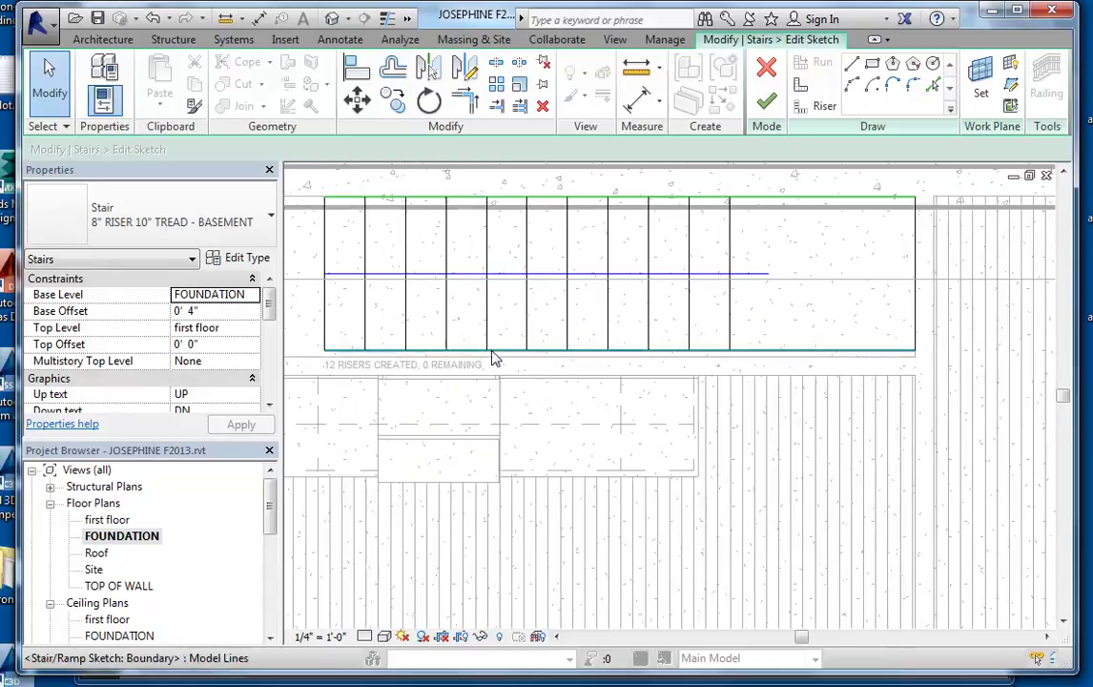
click(499, 352)
drag(500, 364, 504, 368)
click(692, 292)
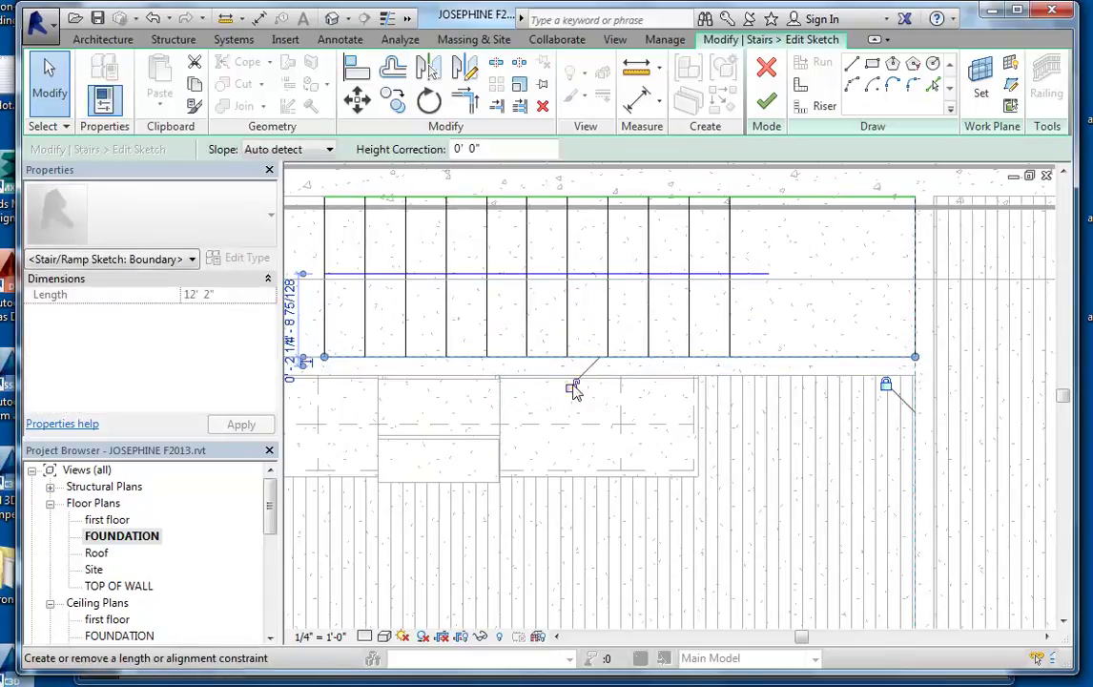
scroll(734, 361, down, 2)
scroll(739, 329, up, 1)
middle_drag(740, 324, 728, 346)
click(749, 229)
Step: Finish the stair sketch and dismiss the railing slope warning
click(768, 105)
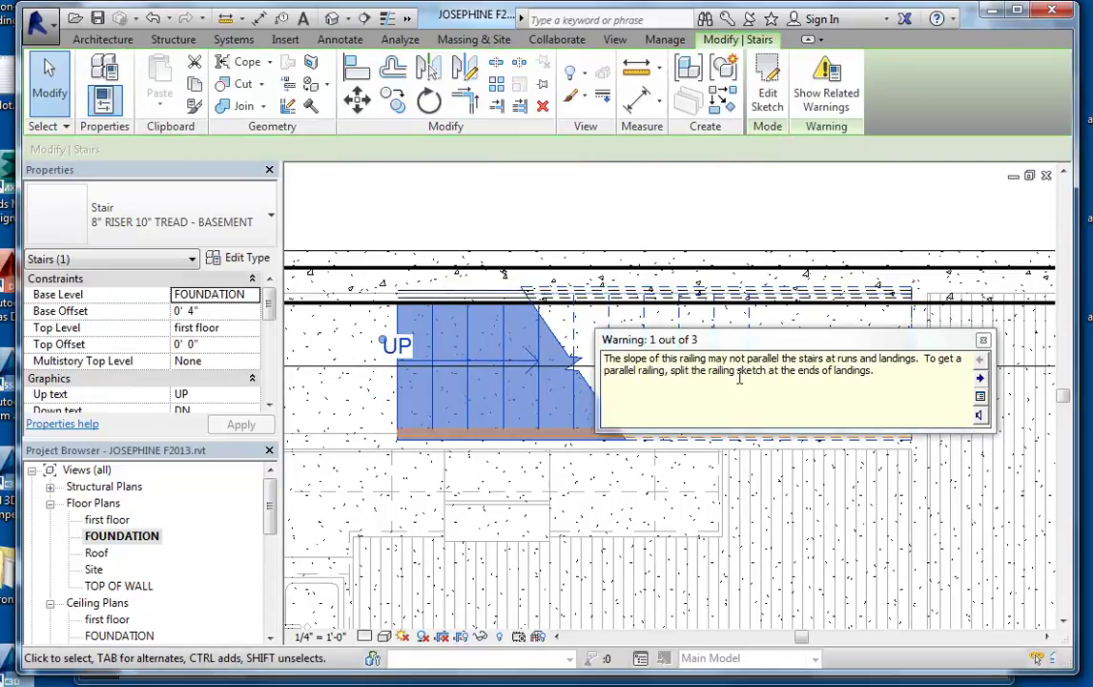
click(983, 339)
click(725, 227)
scroll(629, 334, down, 2)
scroll(630, 334, up, 2)
middle_drag(382, 353, 576, 361)
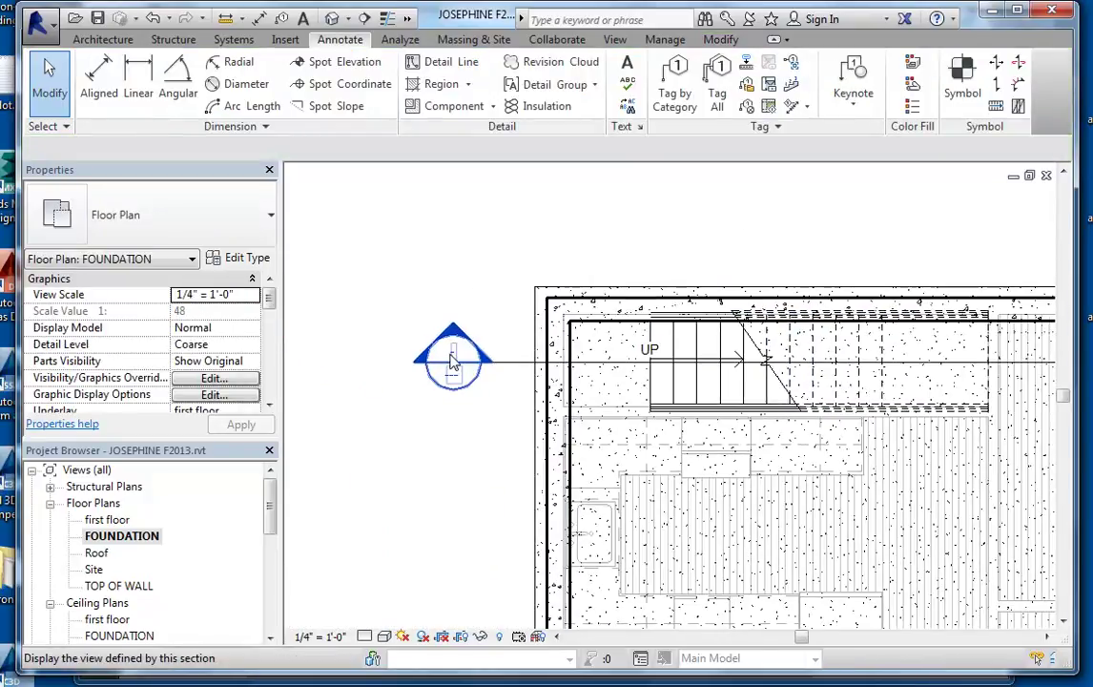
double_click(461, 351)
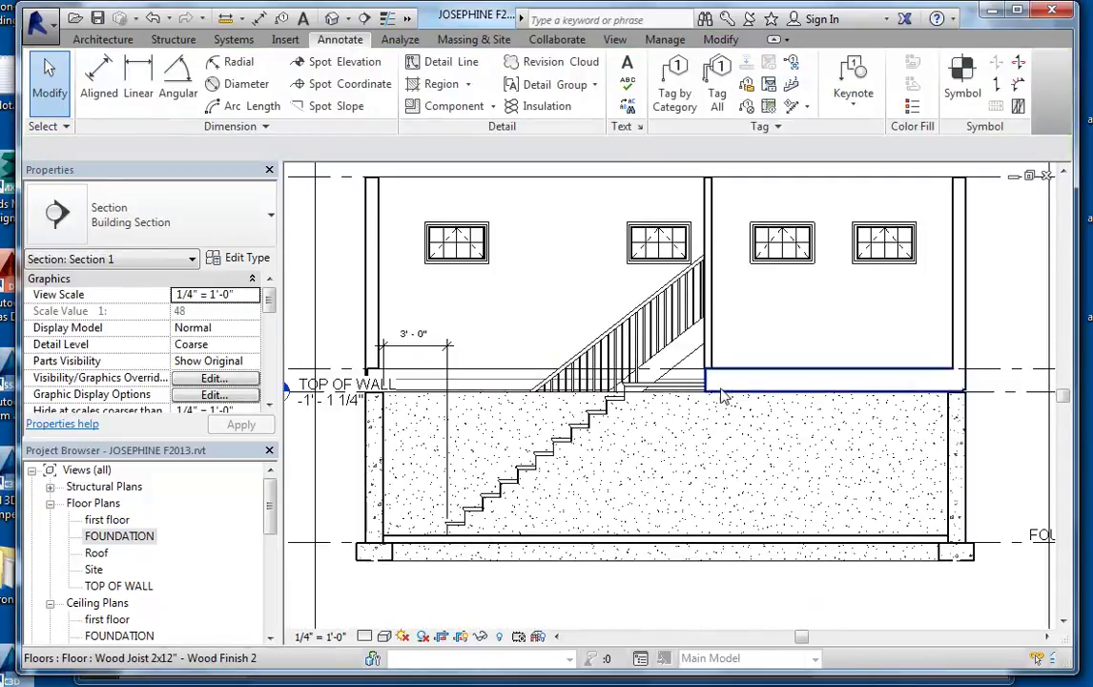
scroll(720, 398, up, 4)
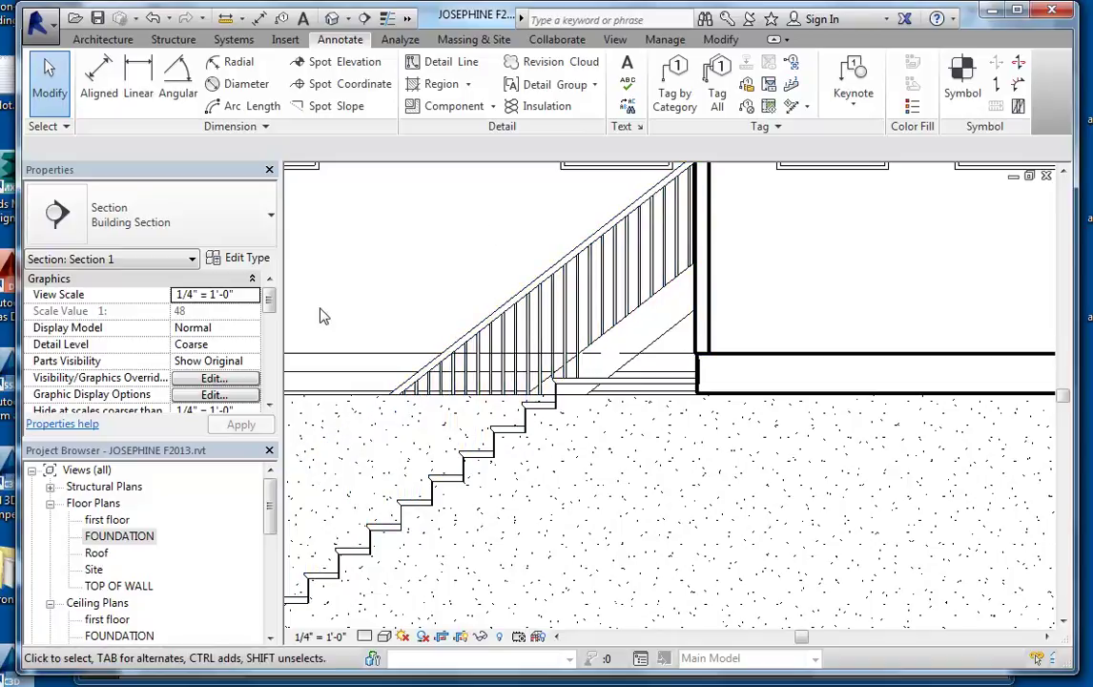
double_click(119, 536)
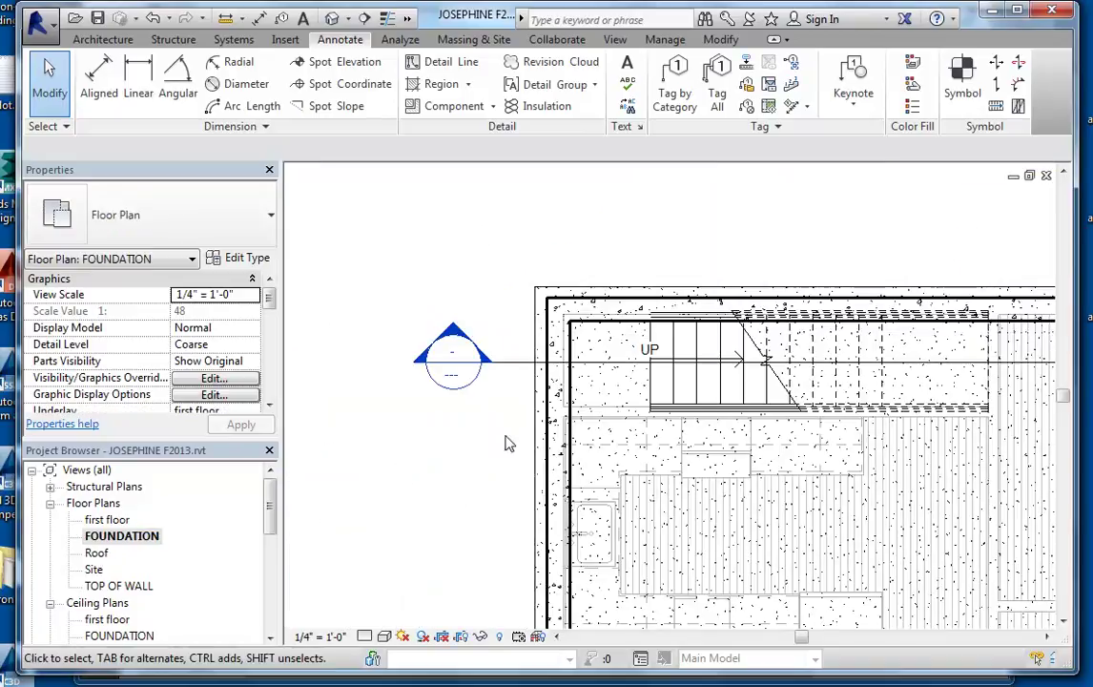
middle_drag(764, 410, 708, 429)
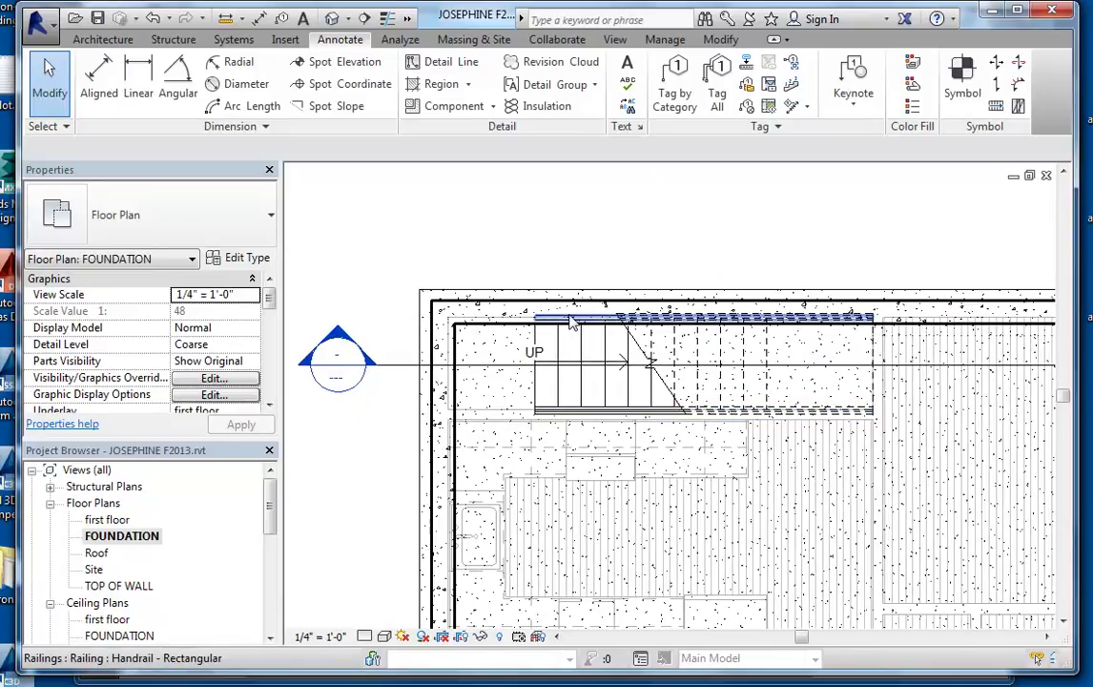
Step: Shorten the lower handrail's path from about 15'5" to 7'5" from its right end
click(571, 321)
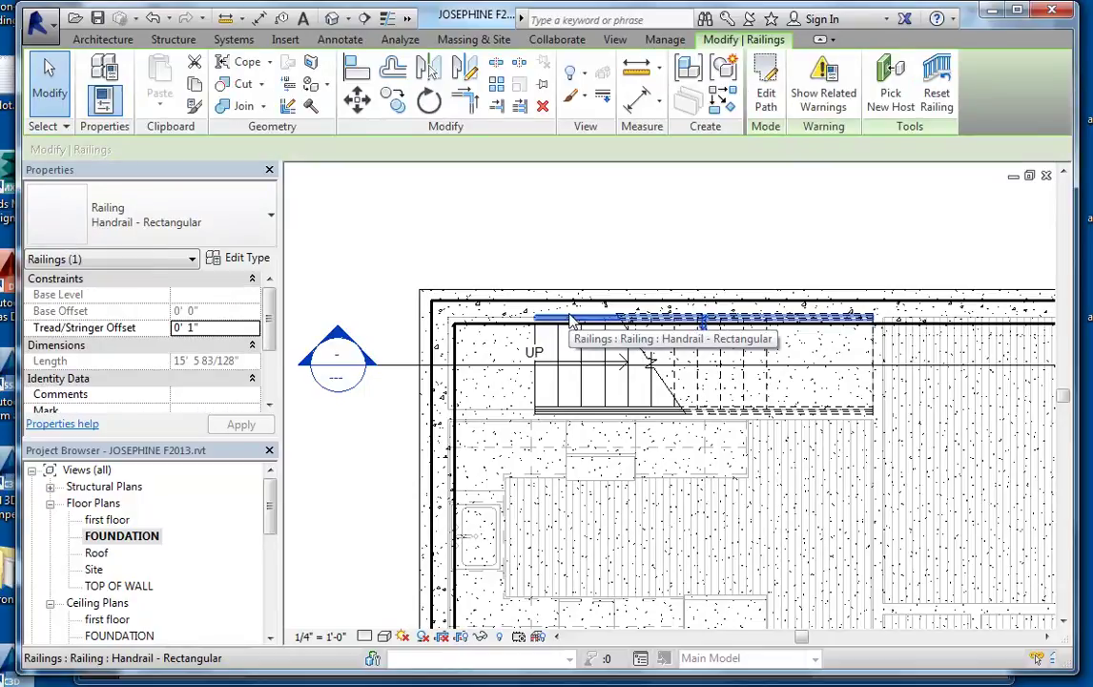
key(Escape)
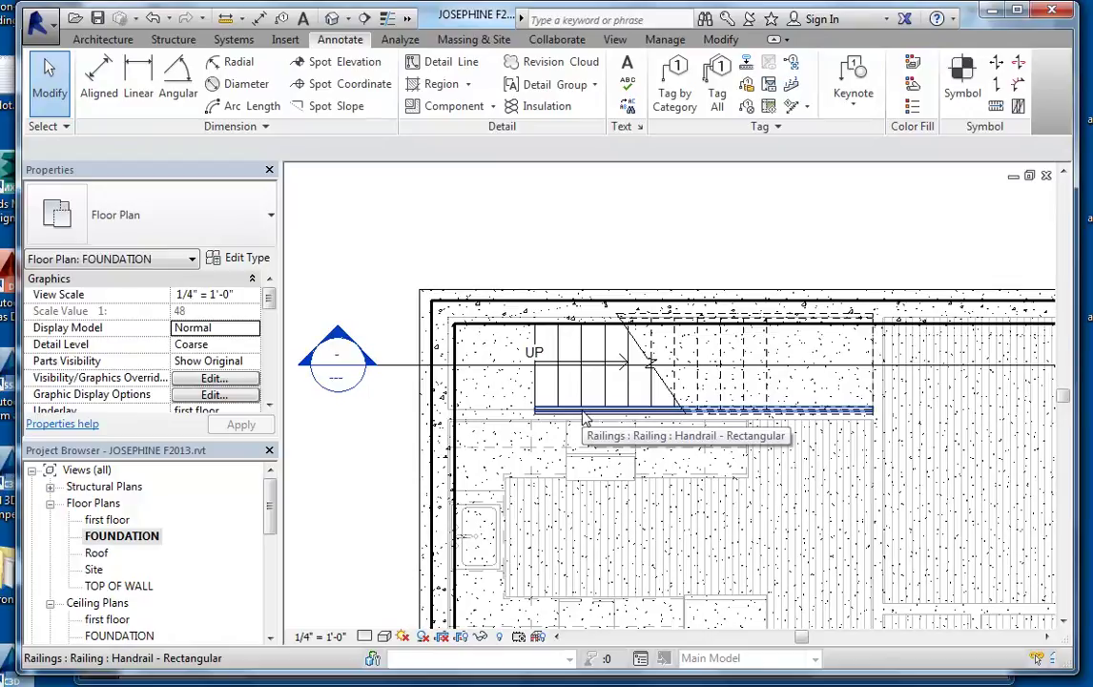
click(586, 418)
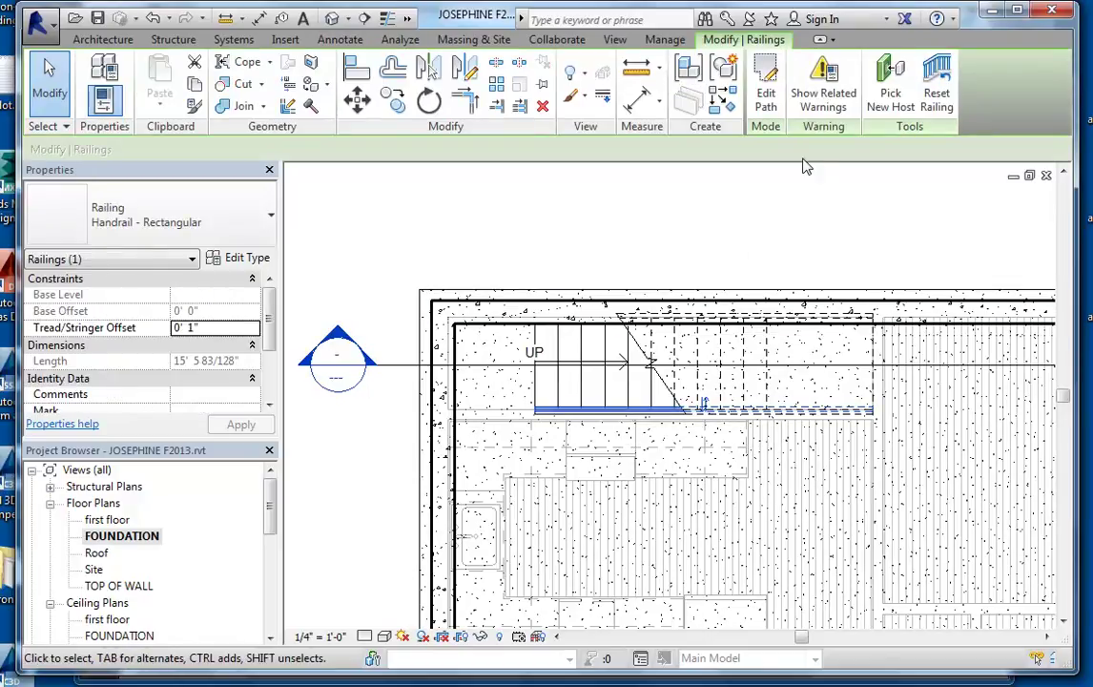
click(769, 107)
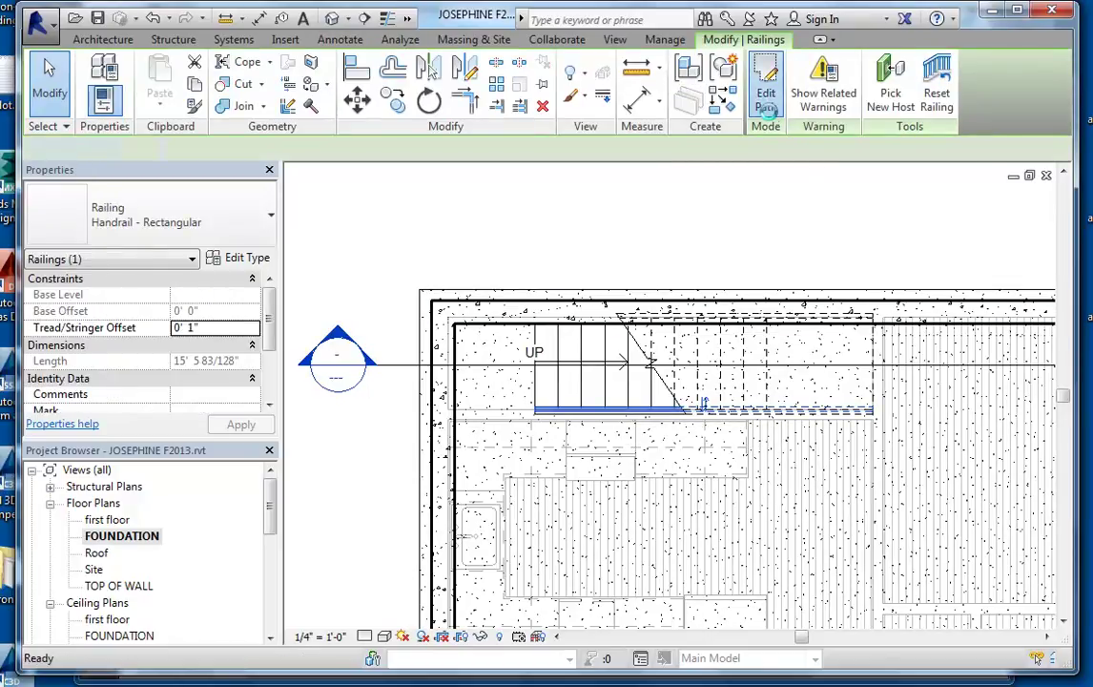
click(863, 412)
drag(874, 412, 790, 412)
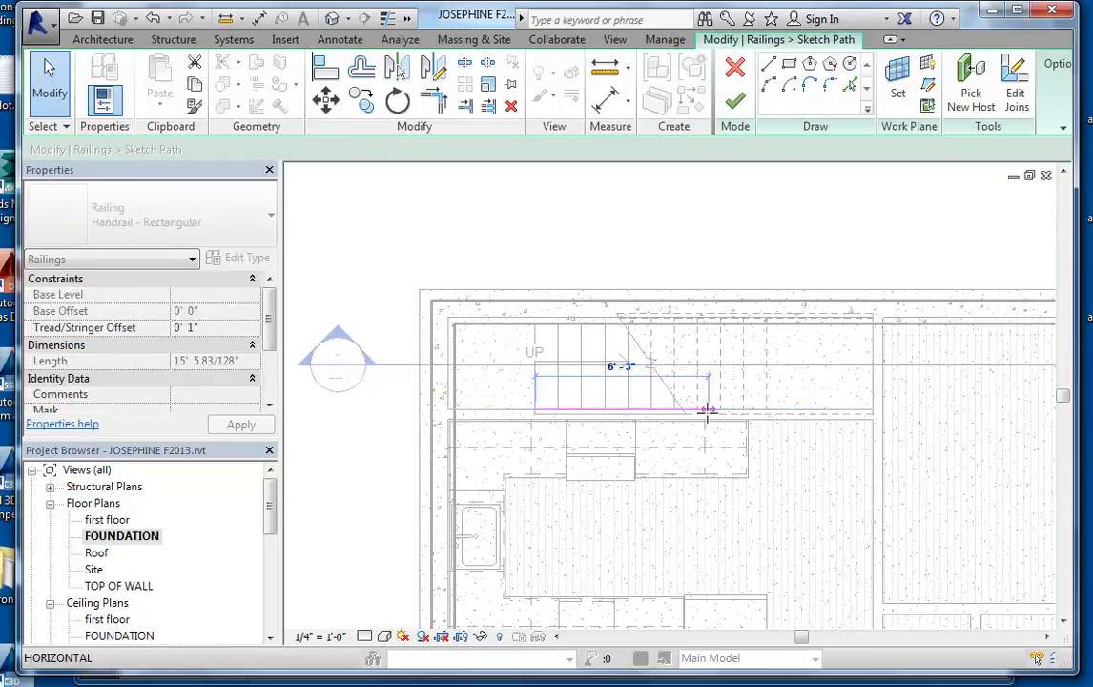
drag(703, 412, 697, 410)
click(733, 104)
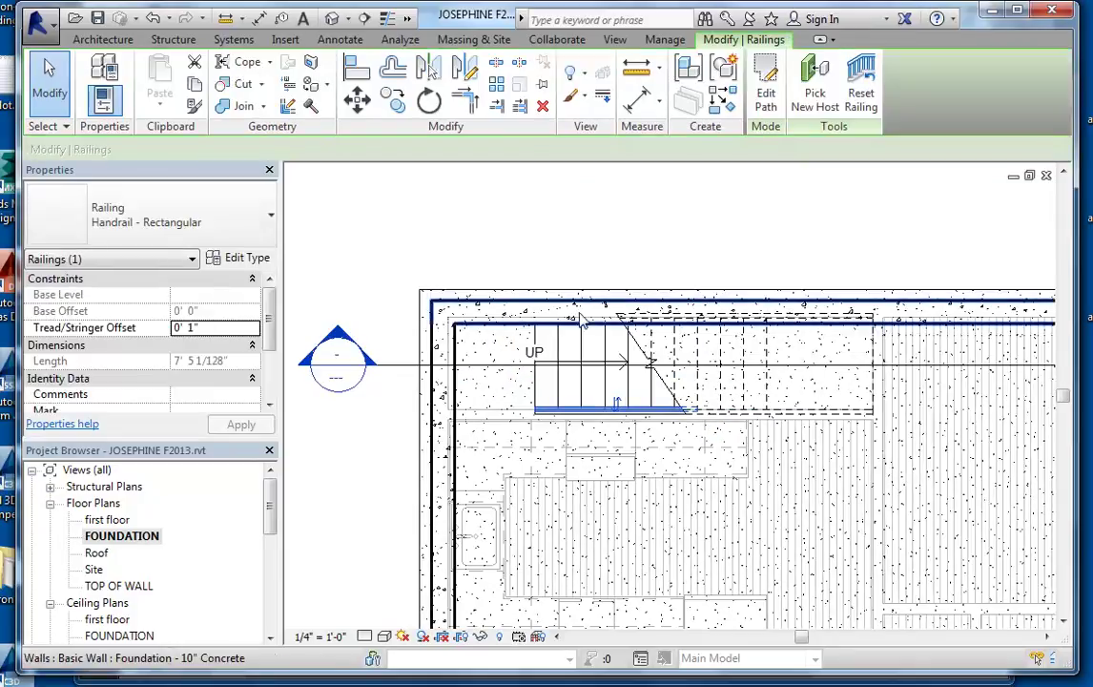
Step: Open the stair section view and frame the remaining handrail
double_click(339, 361)
scroll(349, 361, down, 2)
mouse_move(535, 458)
middle_down()
mouse_move(604, 401)
mouse_move(723, 391)
middle_up()
scroll(724, 391, down, 1)
scroll(667, 429, up, 1)
scroll(658, 444, down, 1)
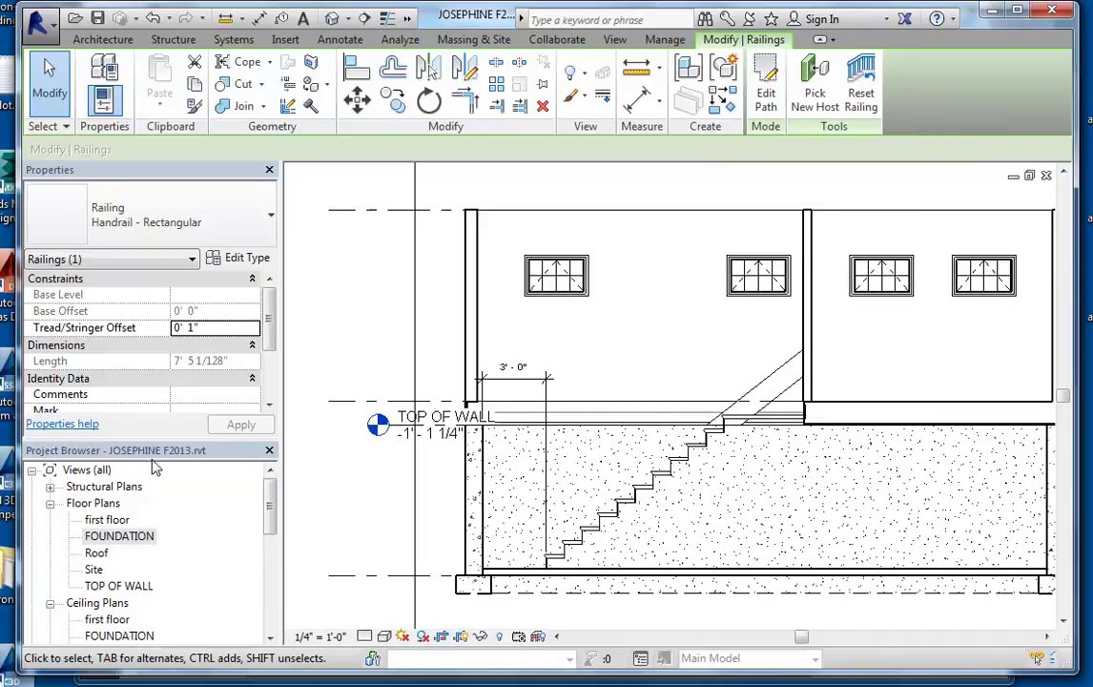
Step: In the FOUNDATION plan, drag the stair section's view depth below the section line
drag(269, 515, 270, 519)
click(122, 521)
double_click(122, 521)
scroll(458, 372, down, 3)
click(622, 365)
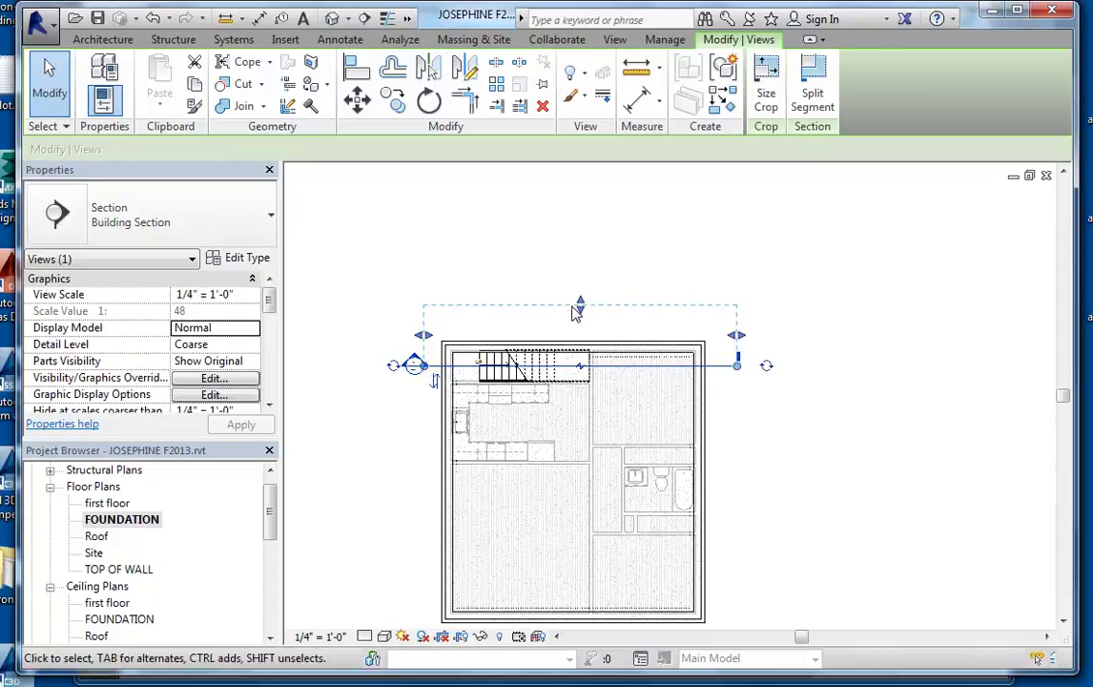
drag(584, 317, 580, 434)
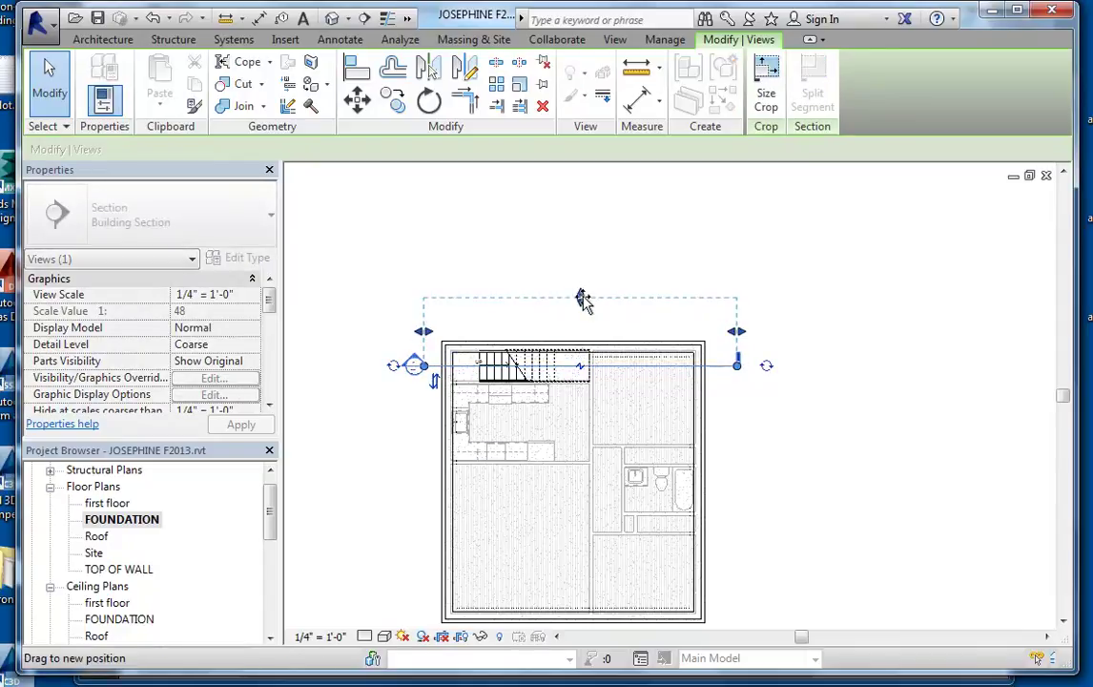
click(410, 327)
Step: Open Section 1, frame the stair and level heads, and select the basement stair
double_click(415, 369)
scroll(625, 489, up, 3)
middle_drag(625, 489, 629, 355)
middle_drag(1016, 496, 758, 491)
scroll(761, 495, up, 3)
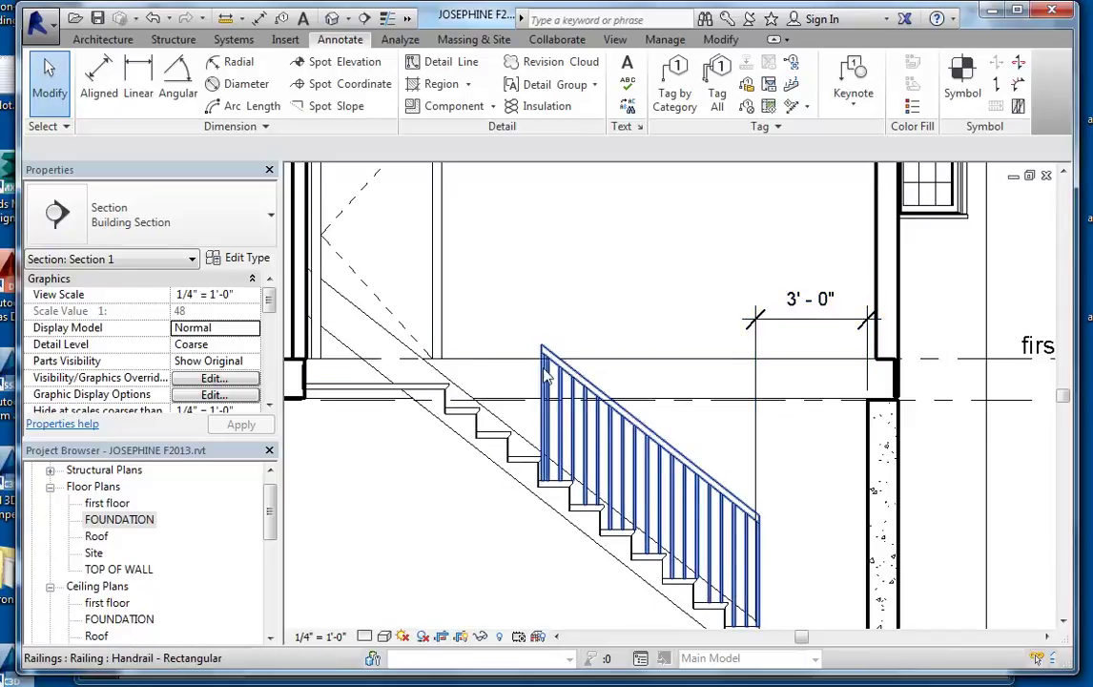
scroll(576, 477, down, 3)
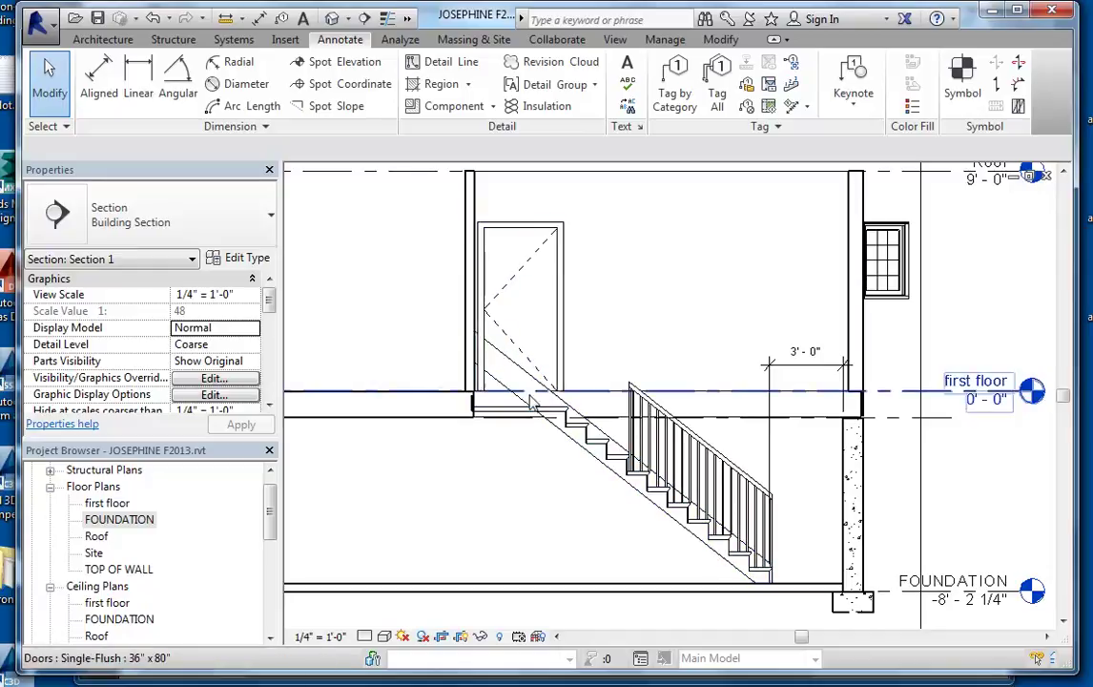
click(506, 361)
mouse_move(269, 305)
mouse_down()
mouse_move(273, 382)
mouse_move(284, 297)
mouse_up()
Step: Set Right and Left Stringer of the 8" RISER 10" TREAD - BASEMENT type to None
click(241, 262)
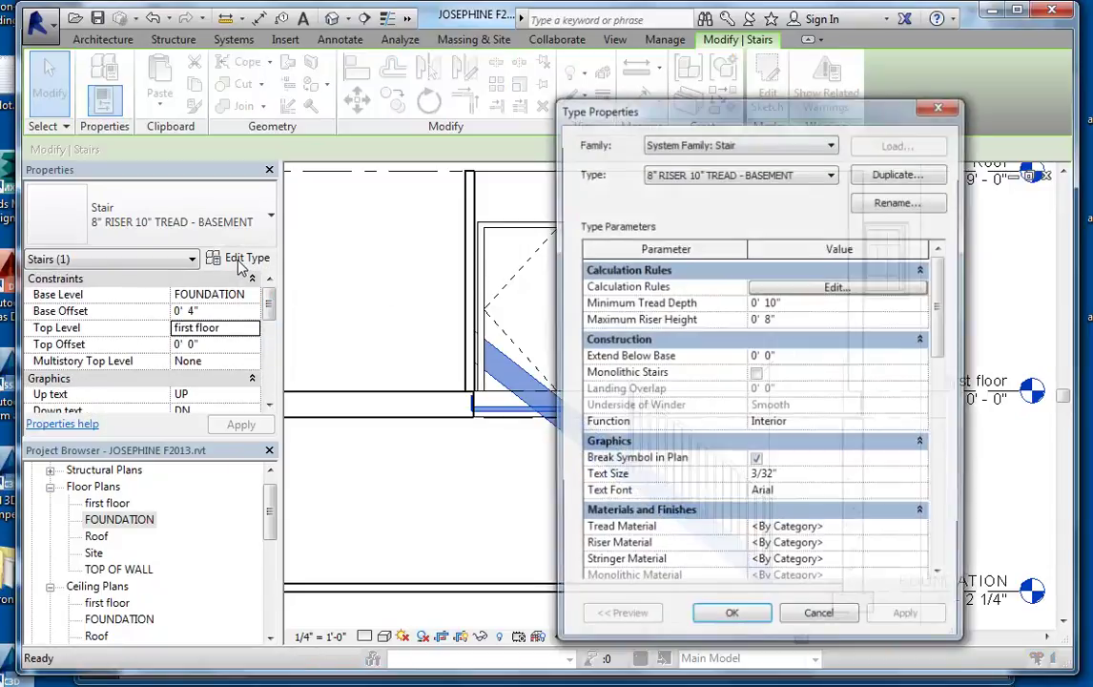
drag(939, 313, 971, 443)
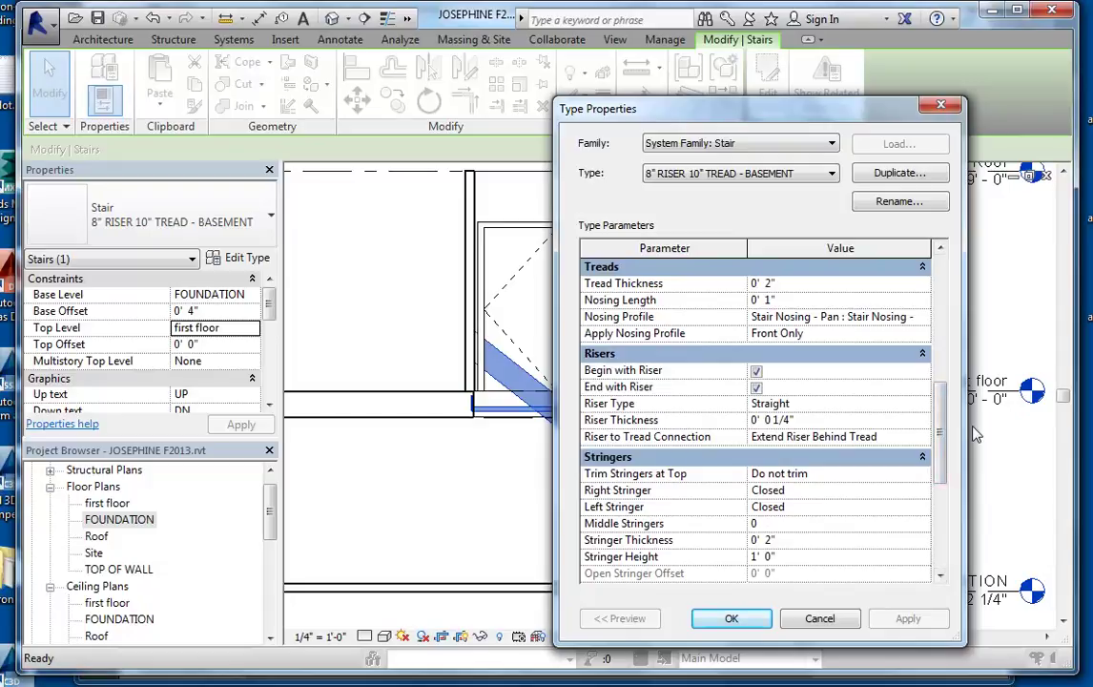
scroll(975, 434, down, 2)
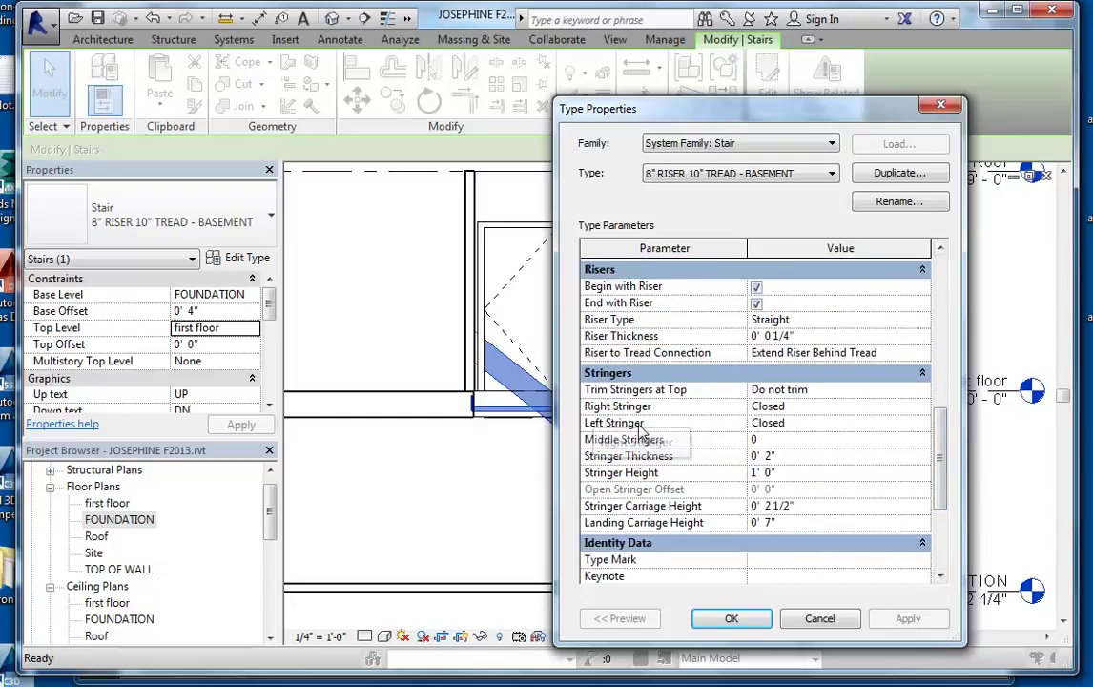
click(922, 408)
click(764, 422)
click(911, 423)
click(765, 439)
click(930, 619)
click(734, 619)
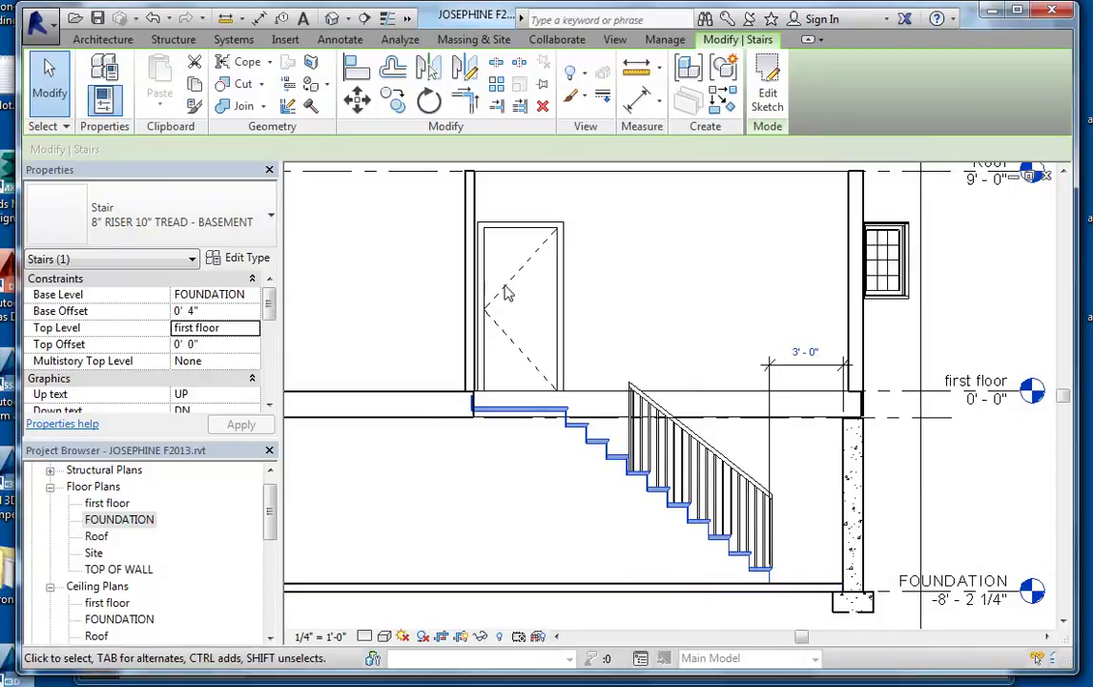
scroll(558, 483, down, 2)
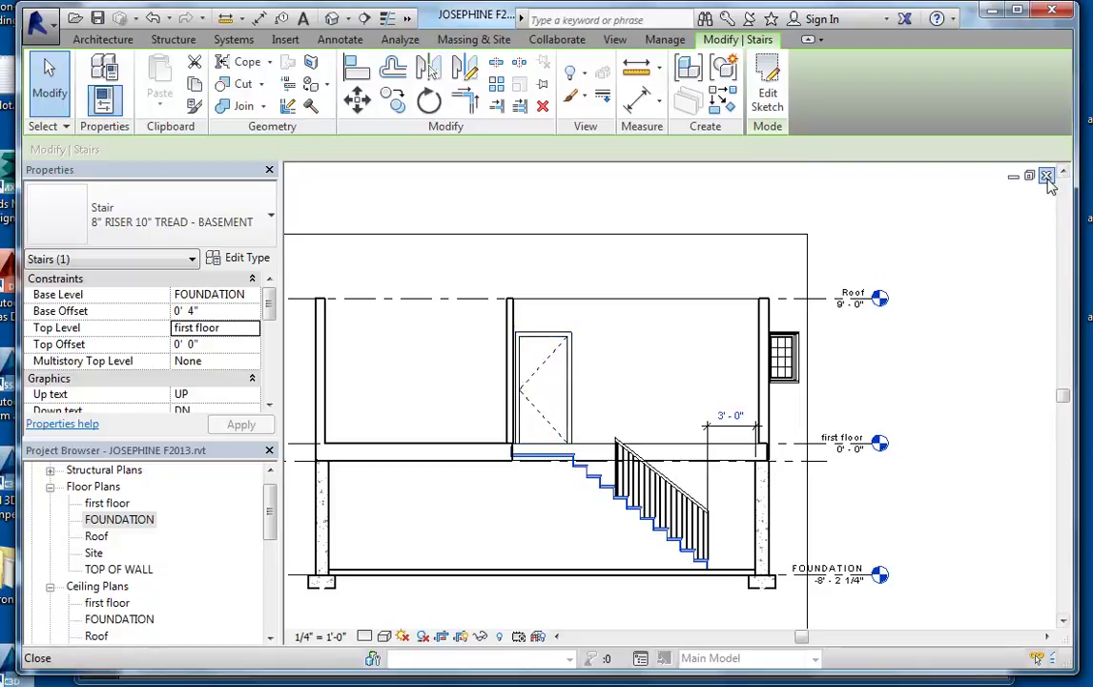
Step: Open the first floor plan and check the window in the top wall
double_click(107, 502)
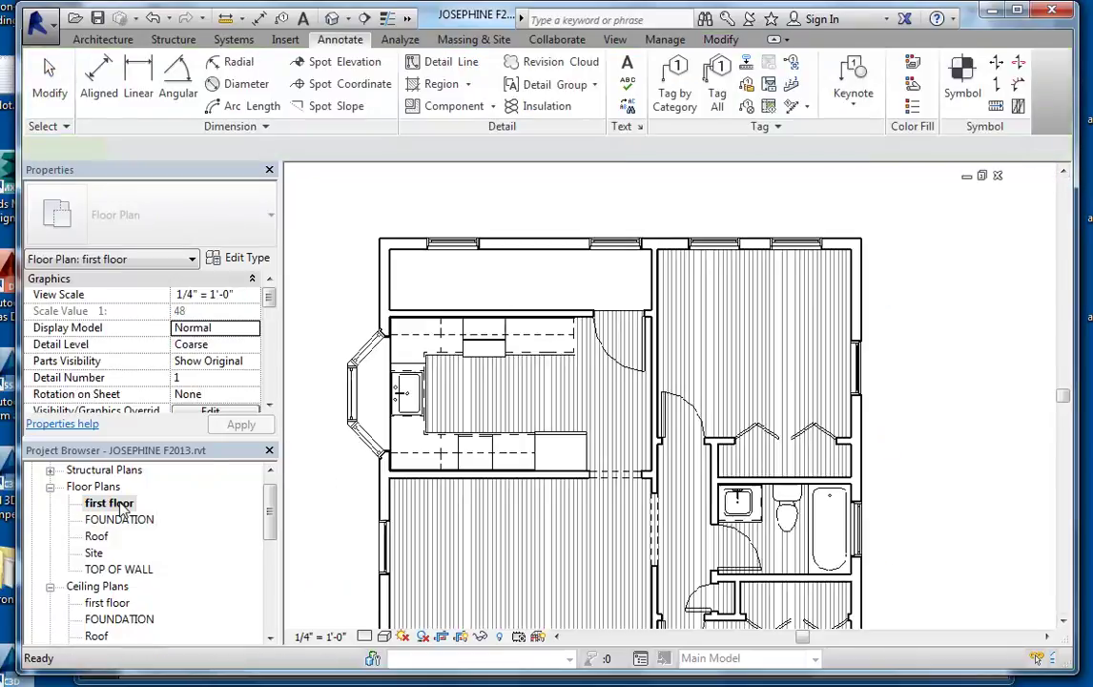
click(636, 246)
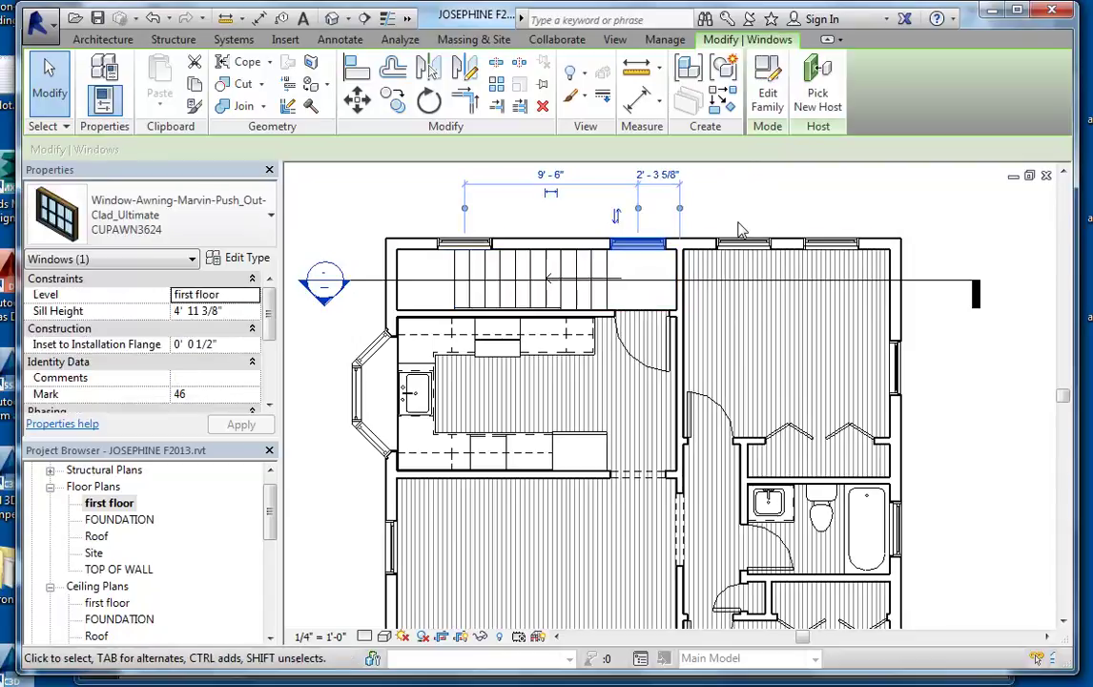
click(701, 207)
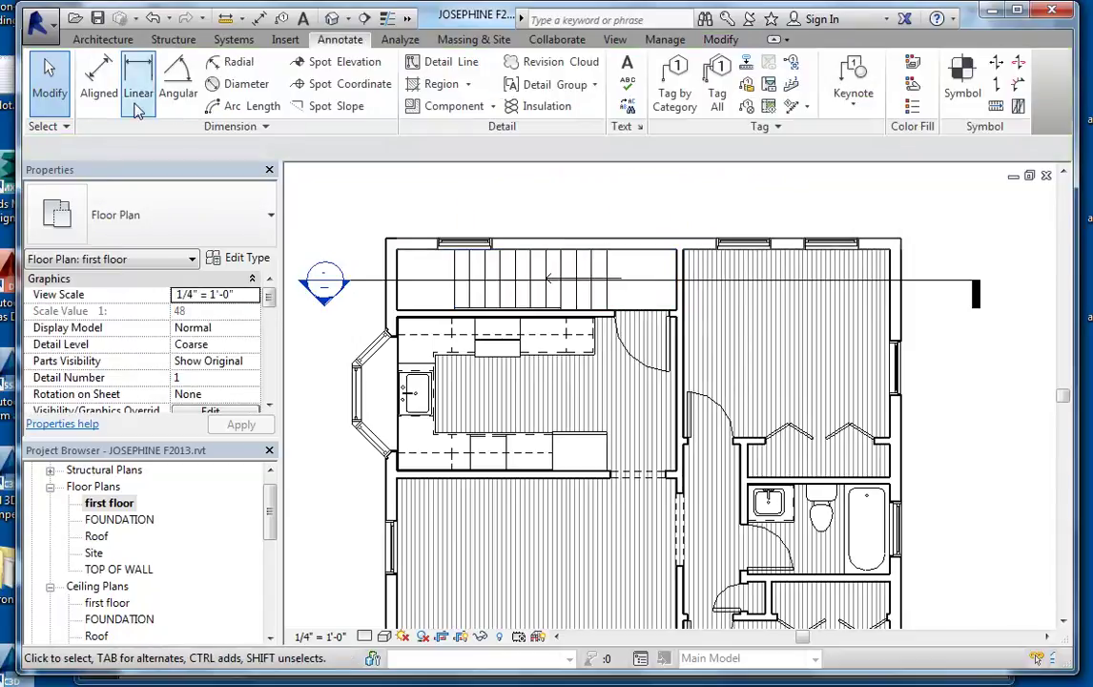
Step: Place a Single-Glass 2 36" x 80" door in the top wall beside the stair
click(102, 39)
click(137, 81)
click(269, 215)
drag(268, 314, 267, 395)
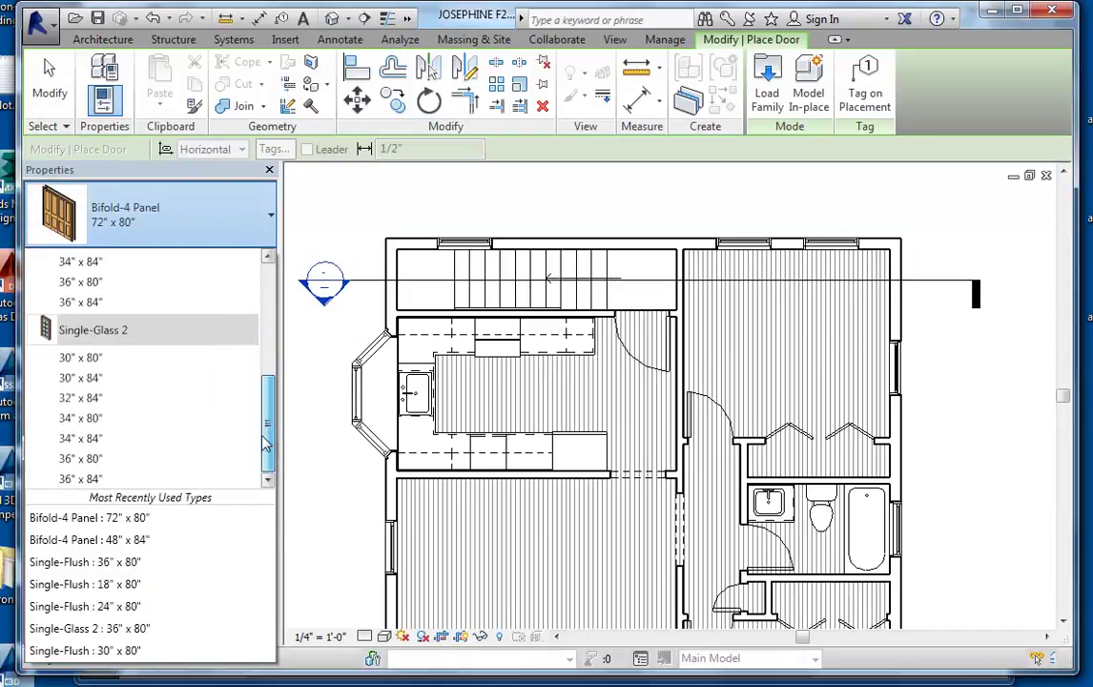
click(102, 457)
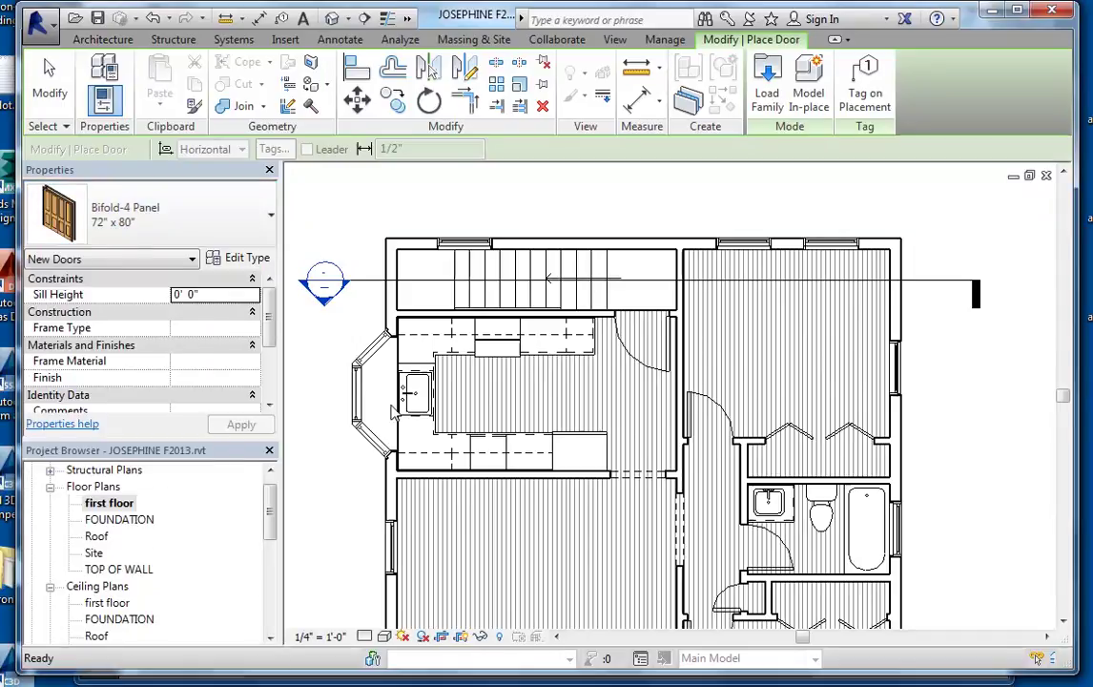
click(643, 251)
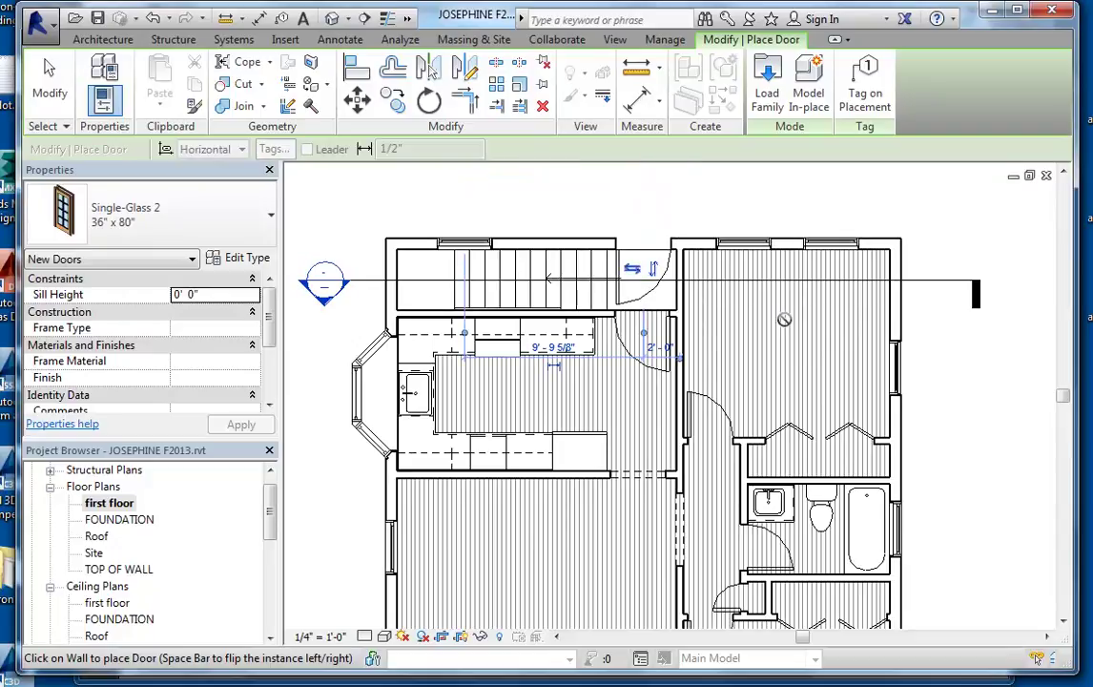
key(Escape)
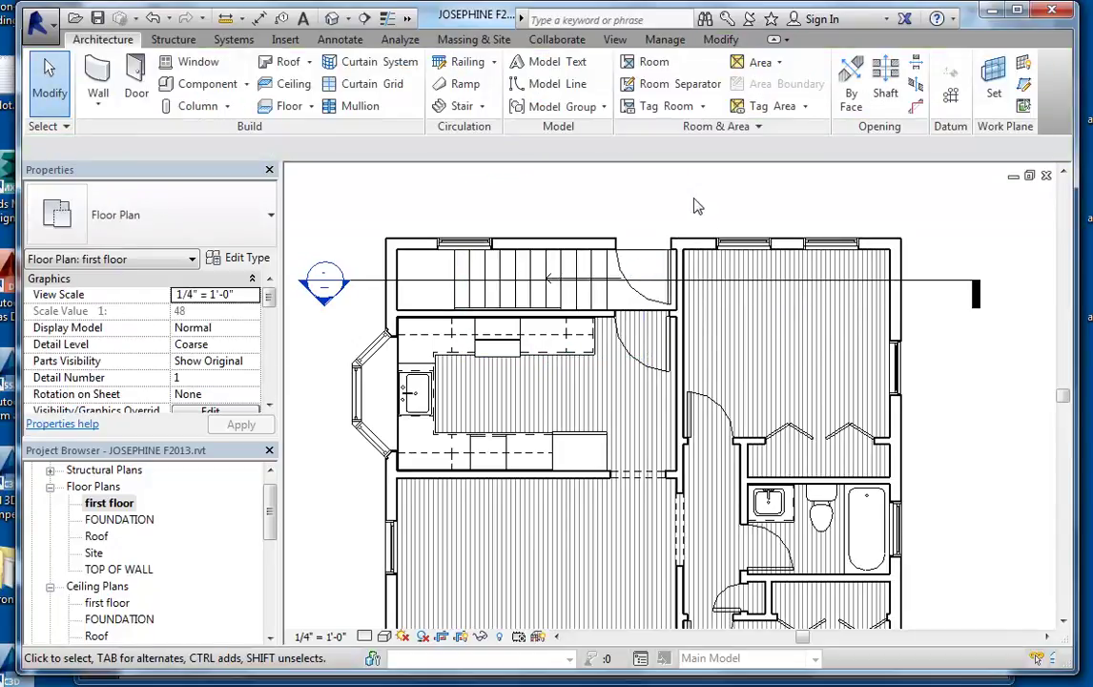
Step: Open the default 3D view and orbit to a low front view of the new glass door
scroll(708, 206, down, 3)
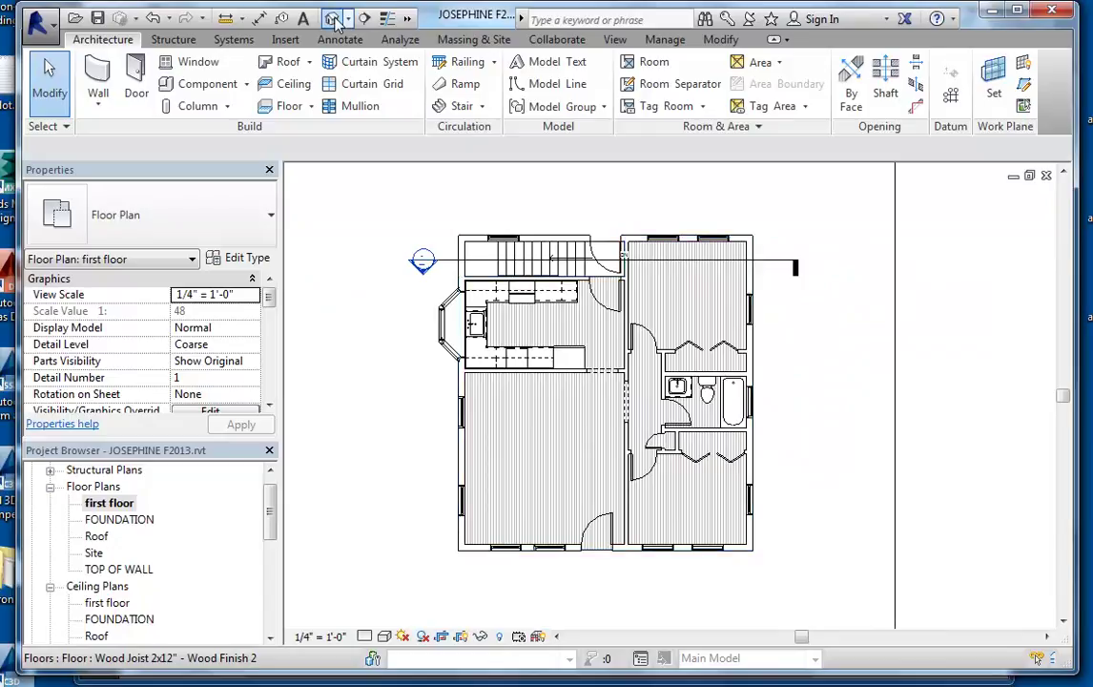
click(332, 18)
shift+middle_drag(737, 384, 478, 520)
scroll(725, 363, up, 5)
shift+middle_drag(767, 471, 1001, 250)
scroll(780, 448, down, 3)
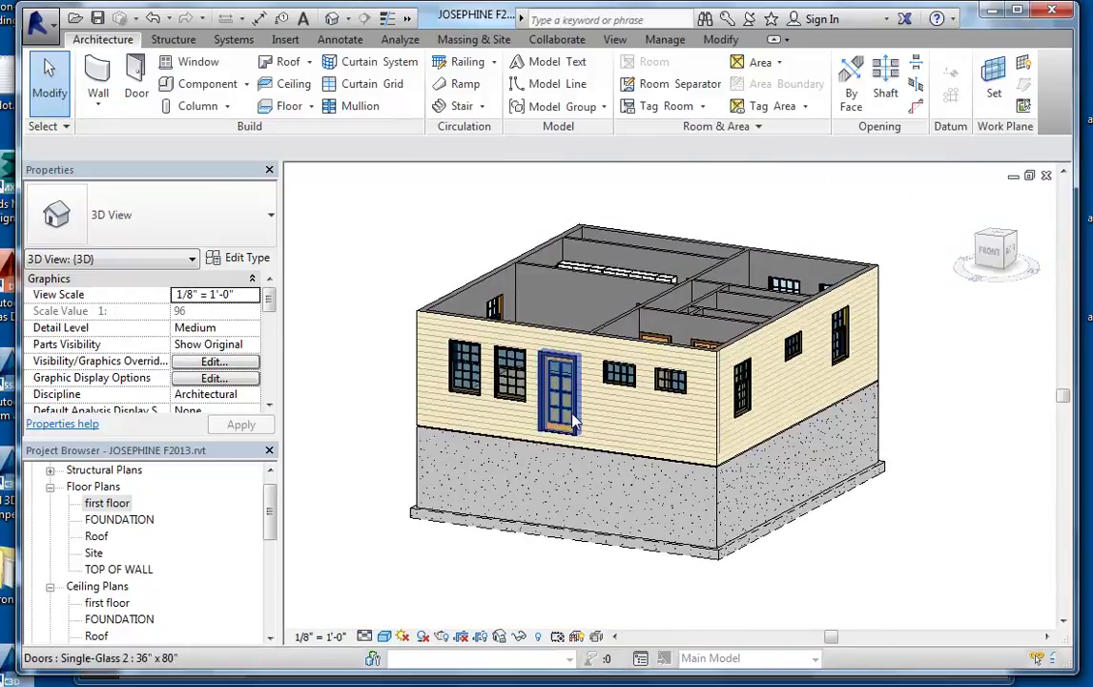